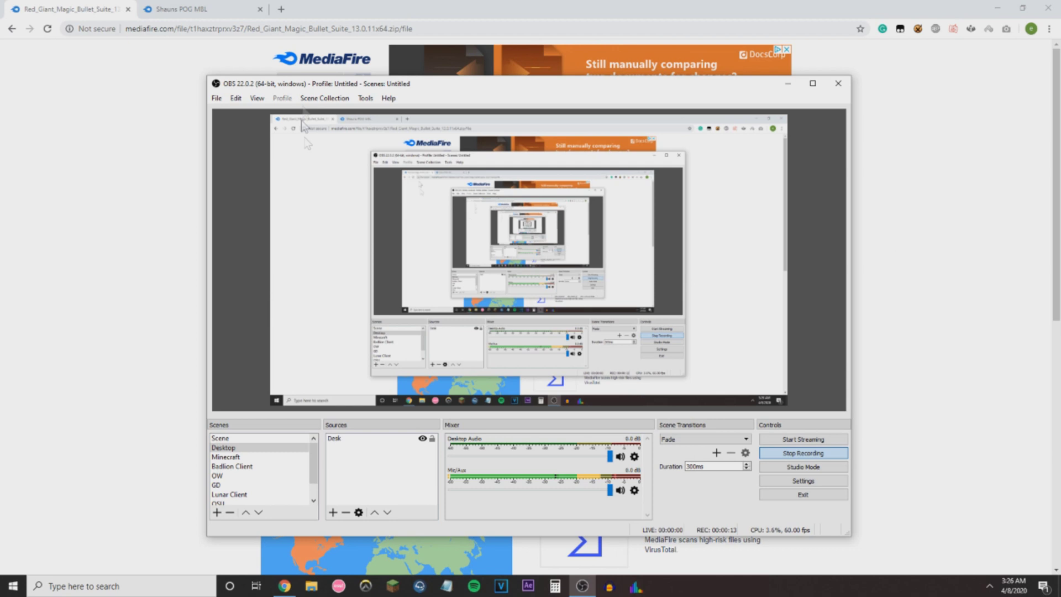
Switch to the Shauns POG MBL download tab, then minimise Chrome to reveal both zips on the desktop.
left_click(172, 143)
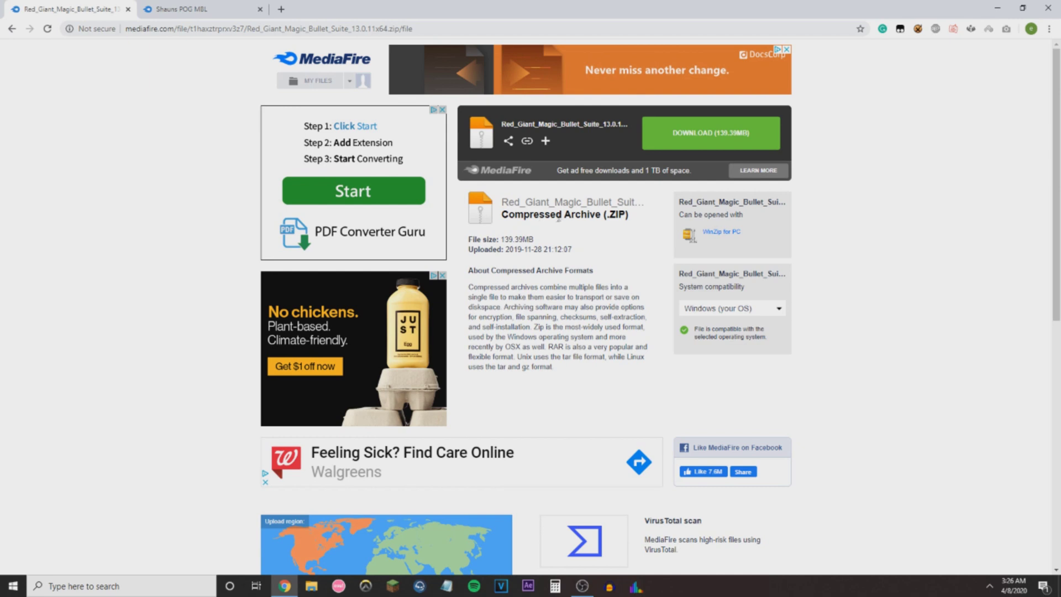
key("ctrl+Tab")
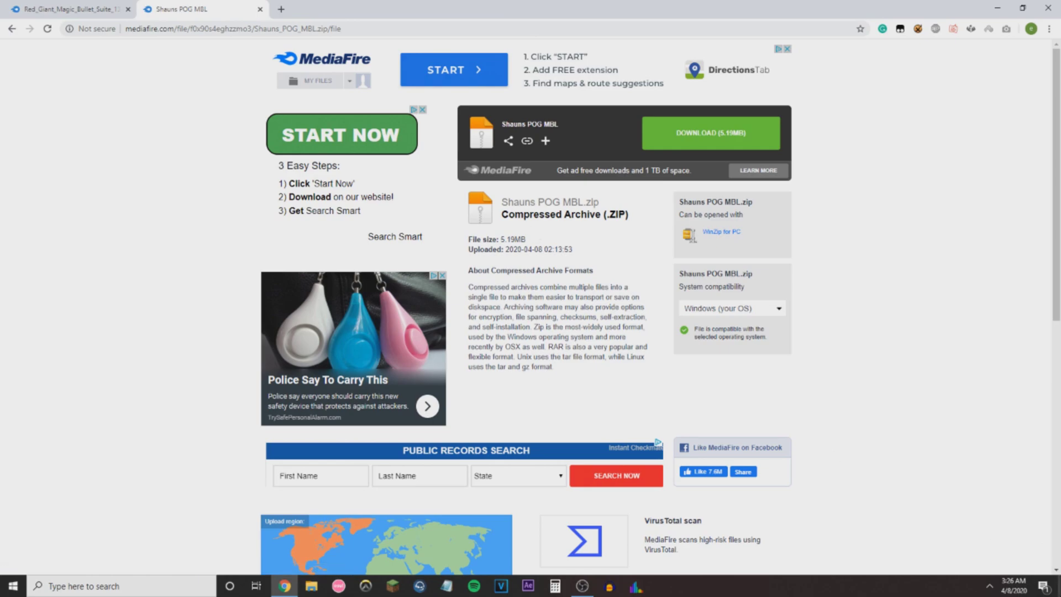
key("super+d")
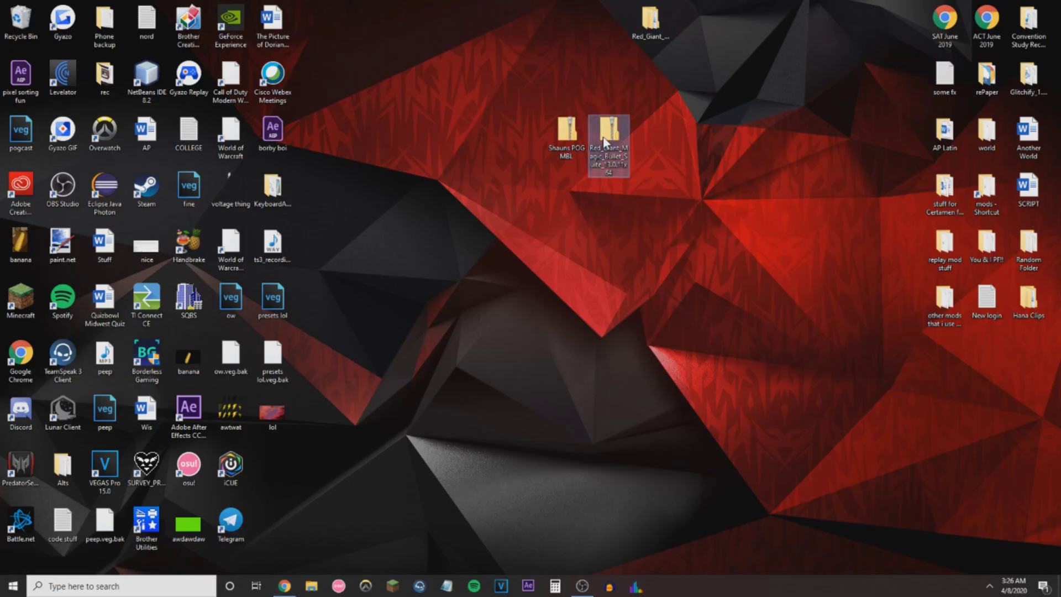
Open the Red Giant and Shauns POG MBL zips and extract the presets folder to the desktop.
double_click(608, 133)
left_click_drag(532, 81, 540, 270)
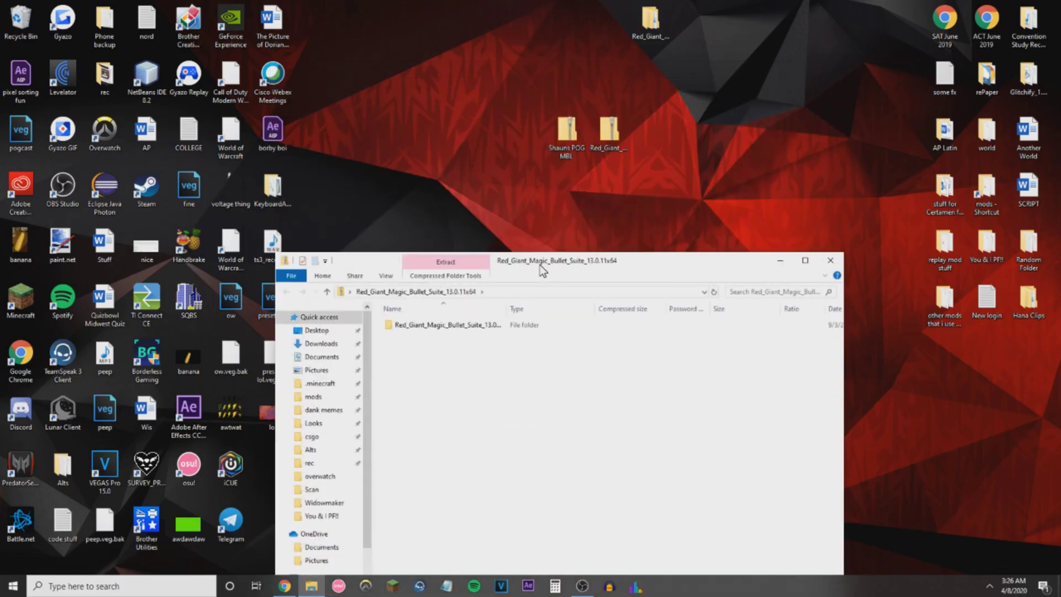
double_click(566, 133)
left_click_drag(457, 79, 466, 226)
left_click(464, 219)
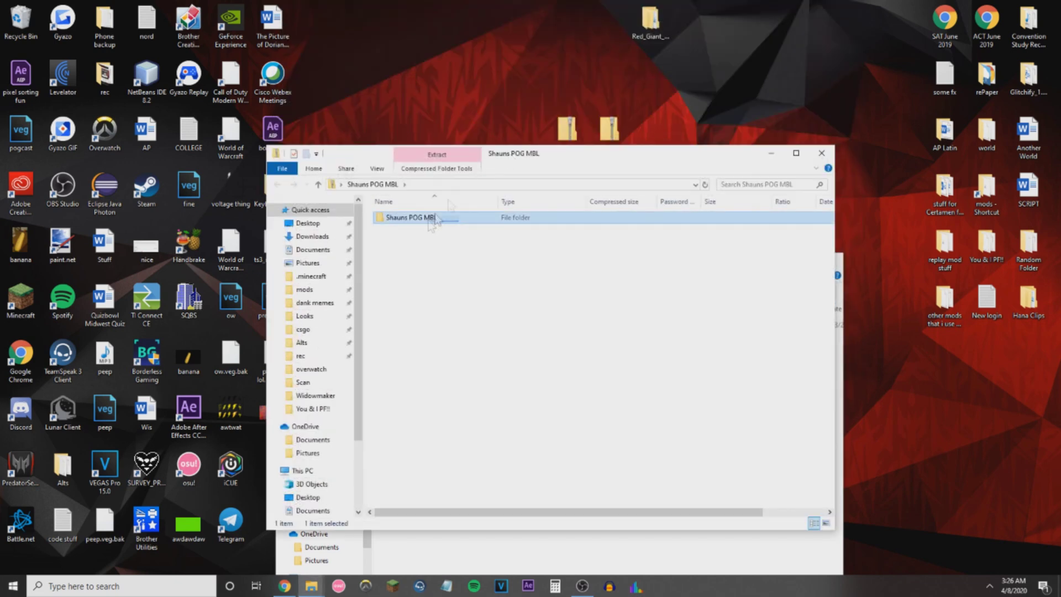
left_click(567, 129)
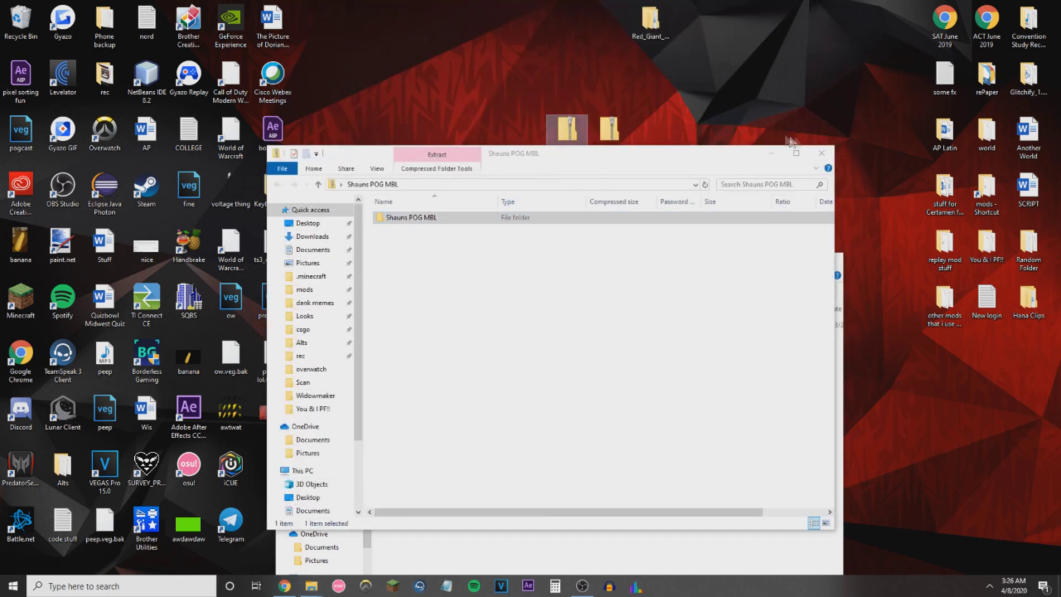
left_click(751, 332)
Close both archive windows and open the extracted Red_Giant folder and its inner folder.
left_click(827, 156)
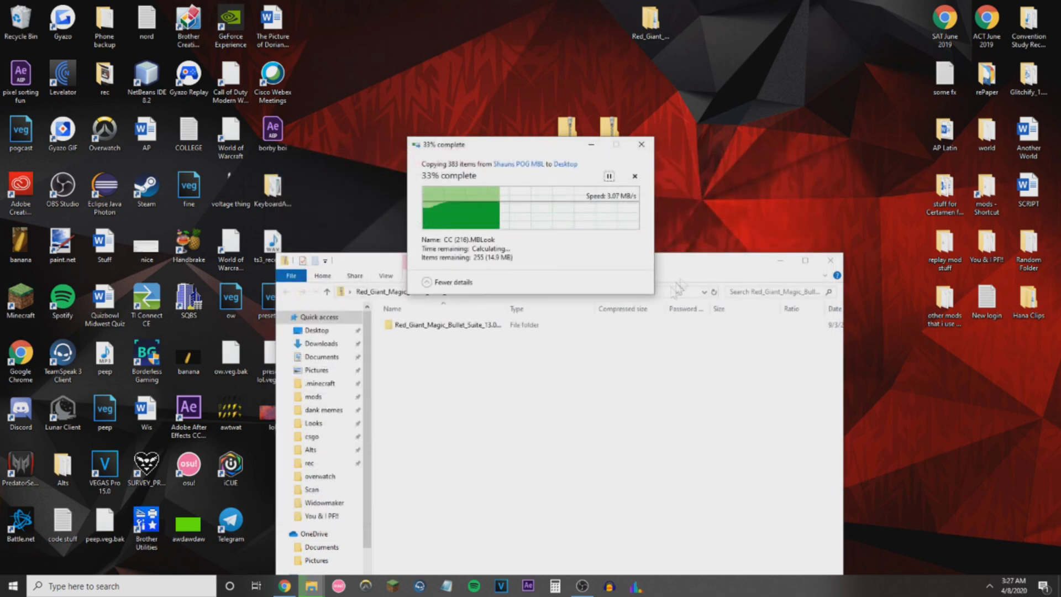
left_click(723, 111)
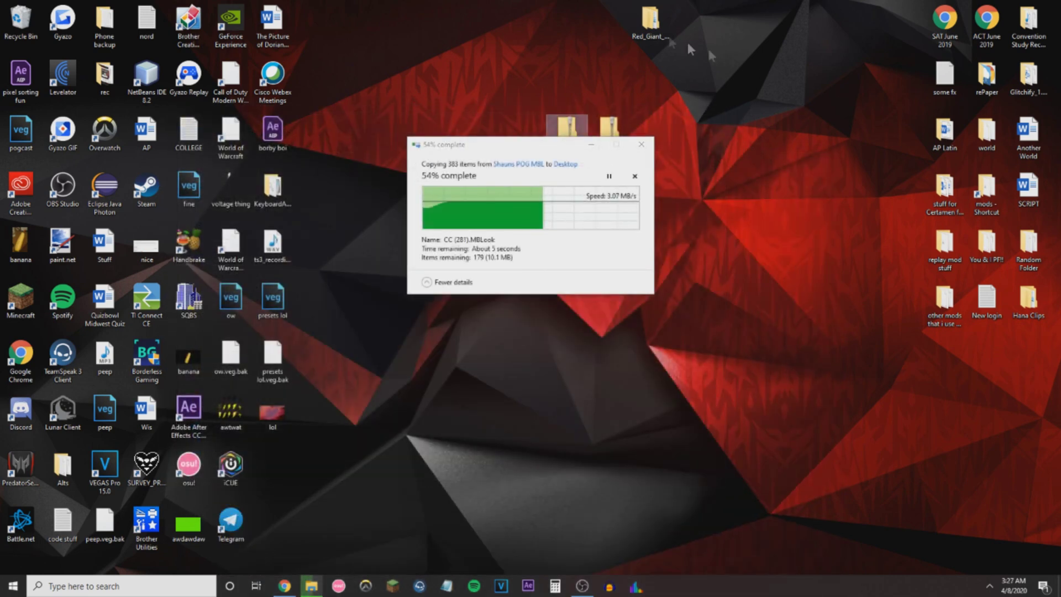
double_click(638, 23)
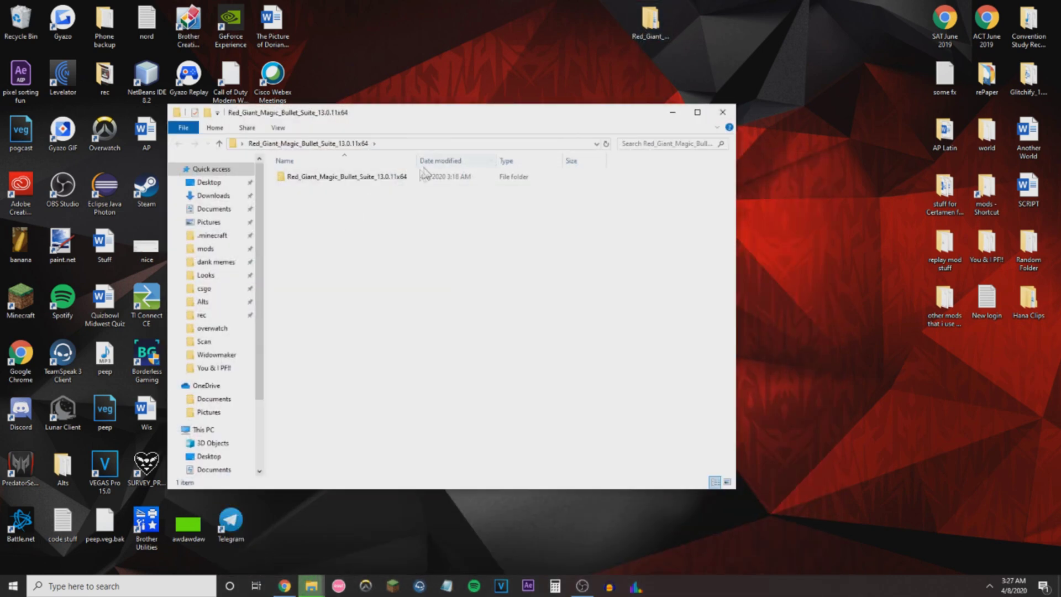
double_click(407, 177)
Launch the Magic Bullet Suite installer and copy the first serial from key.txt.
double_click(358, 190)
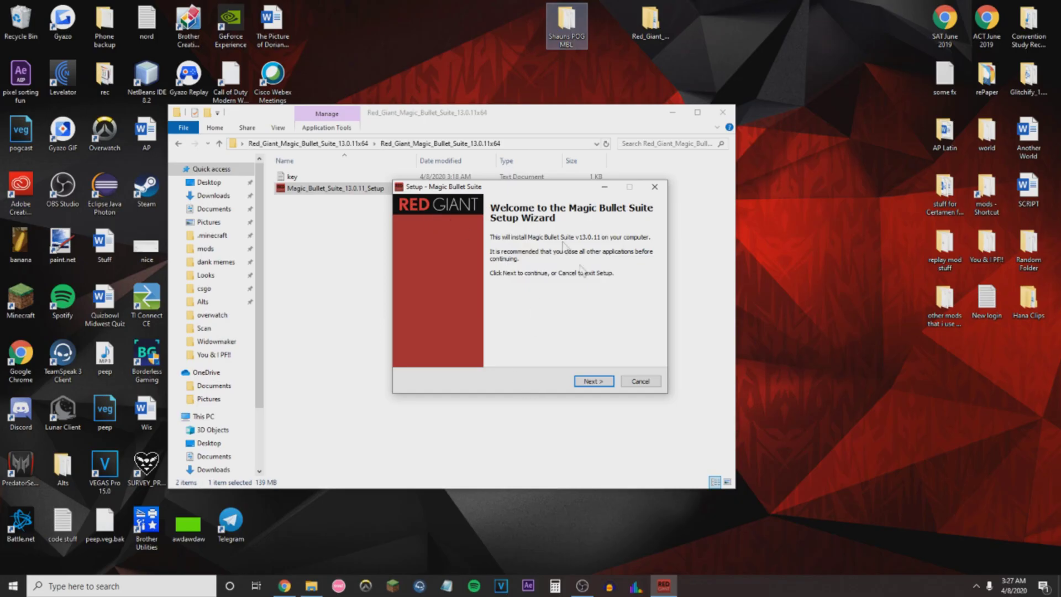
left_click(593, 382)
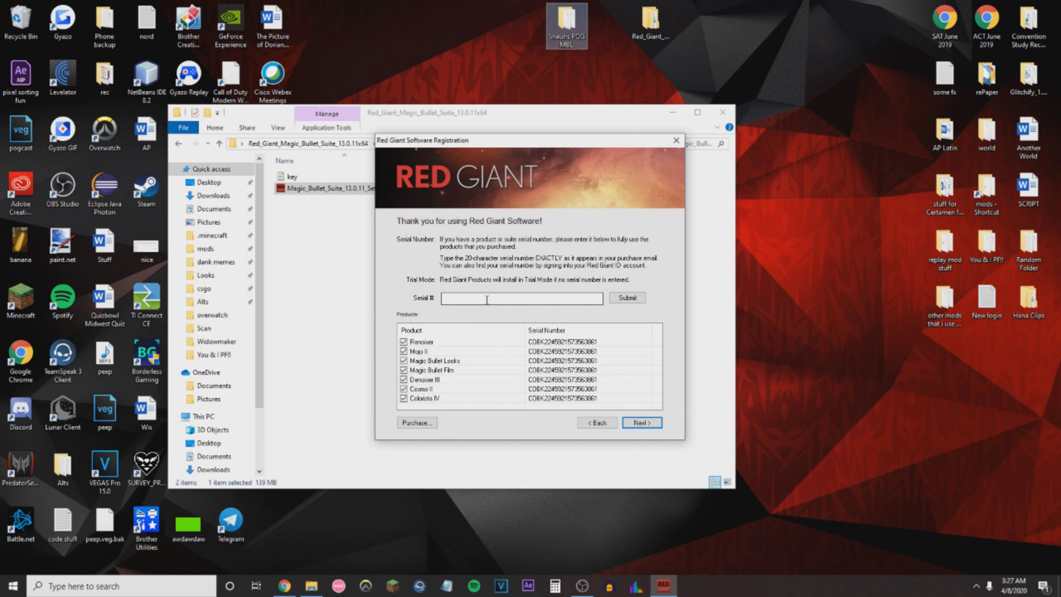
left_click(295, 184)
double_click(294, 179)
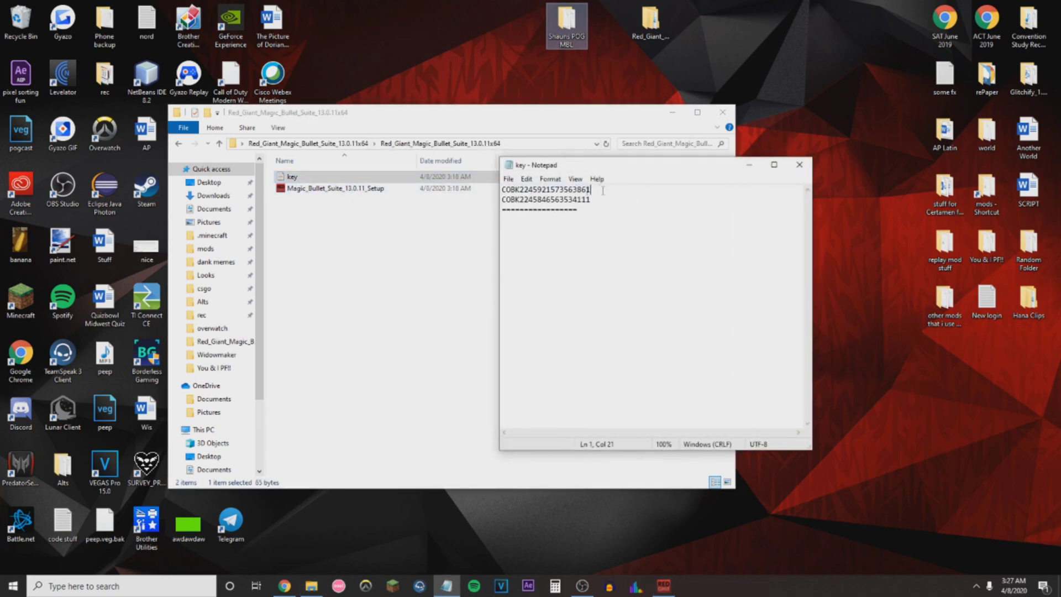
left_click_drag(603, 190, 435, 194)
left_click(691, 206)
left_click(800, 165)
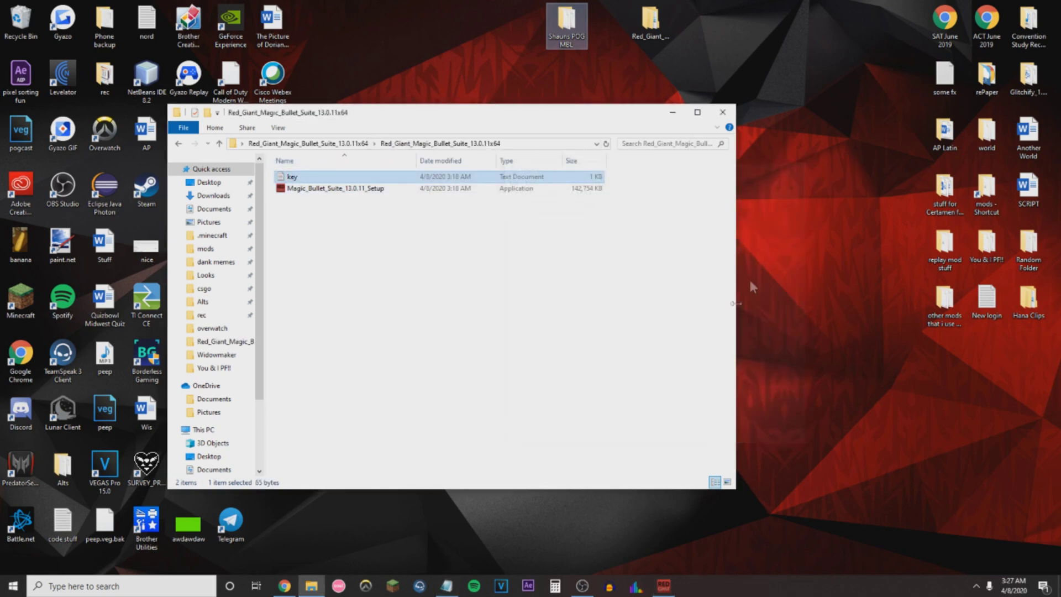
Paste the serial into the Serial # field, submit it, and dismiss the confirmation.
left_click(672, 112)
left_click(506, 299)
key("ctrl+v")
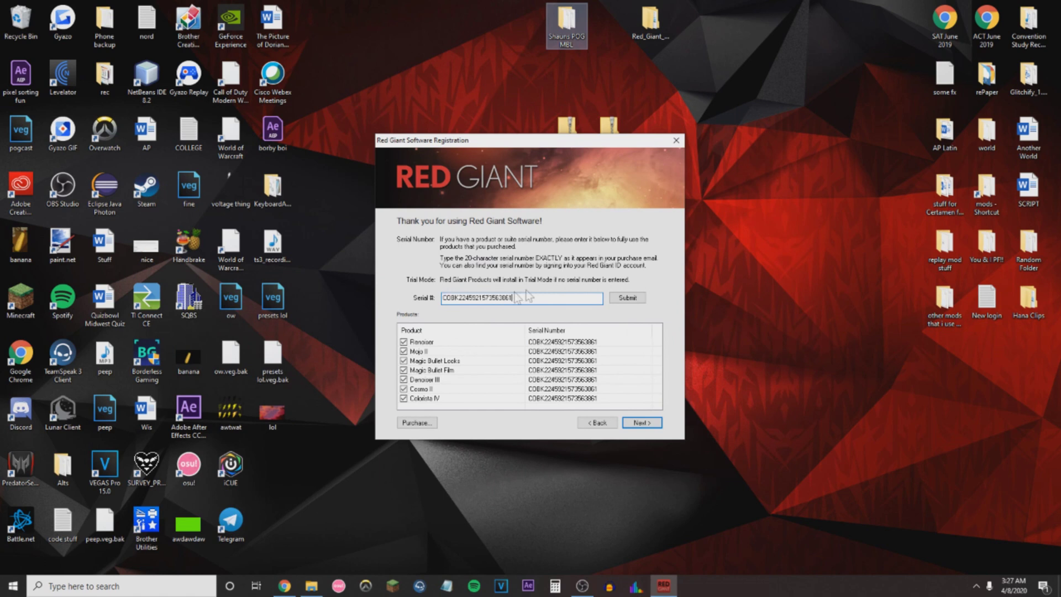
left_click(627, 299)
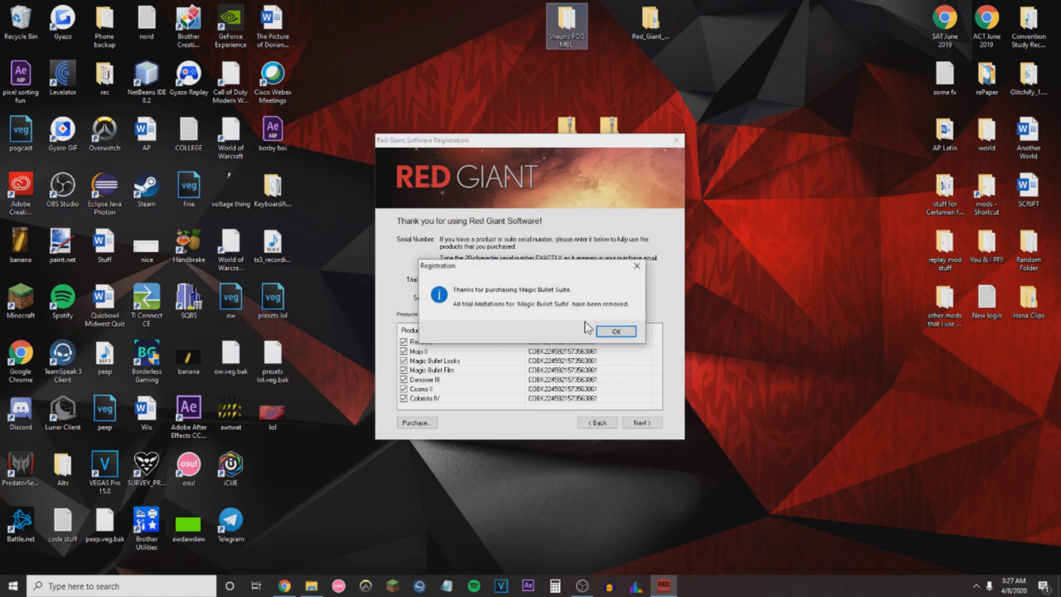
left_click(611, 331)
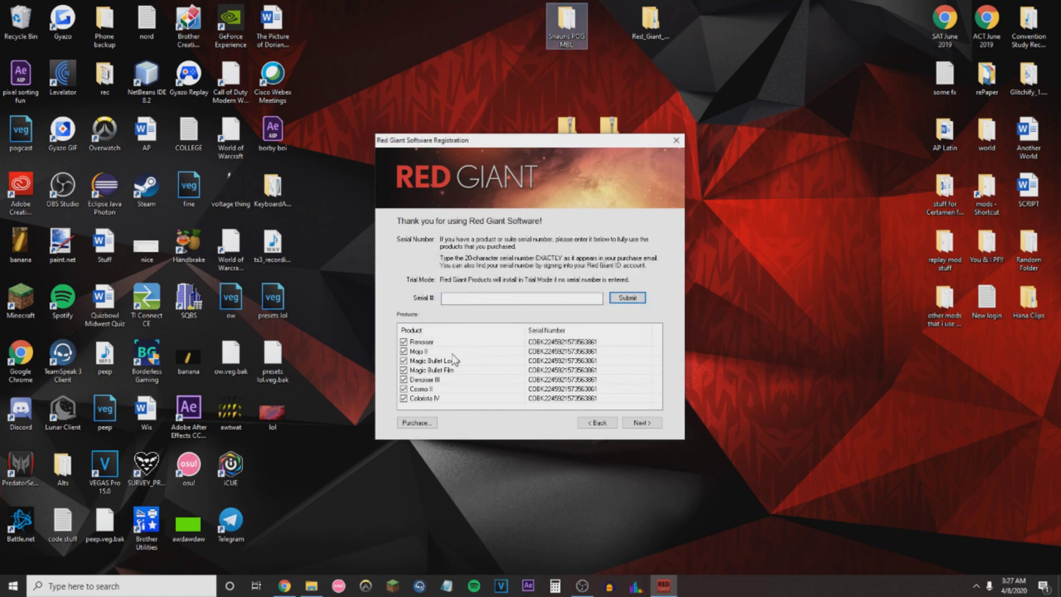
Uncheck the products other than Magic Bullet Looks in the registration list.
left_click(404, 347)
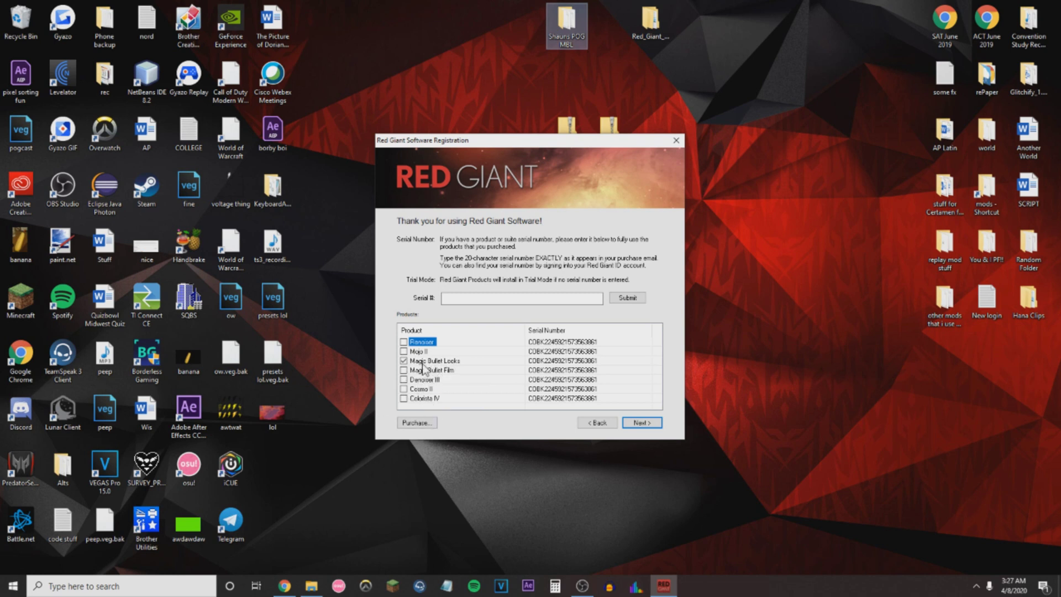
Accept the license agreement and continue to the component selection page.
left_click(653, 425)
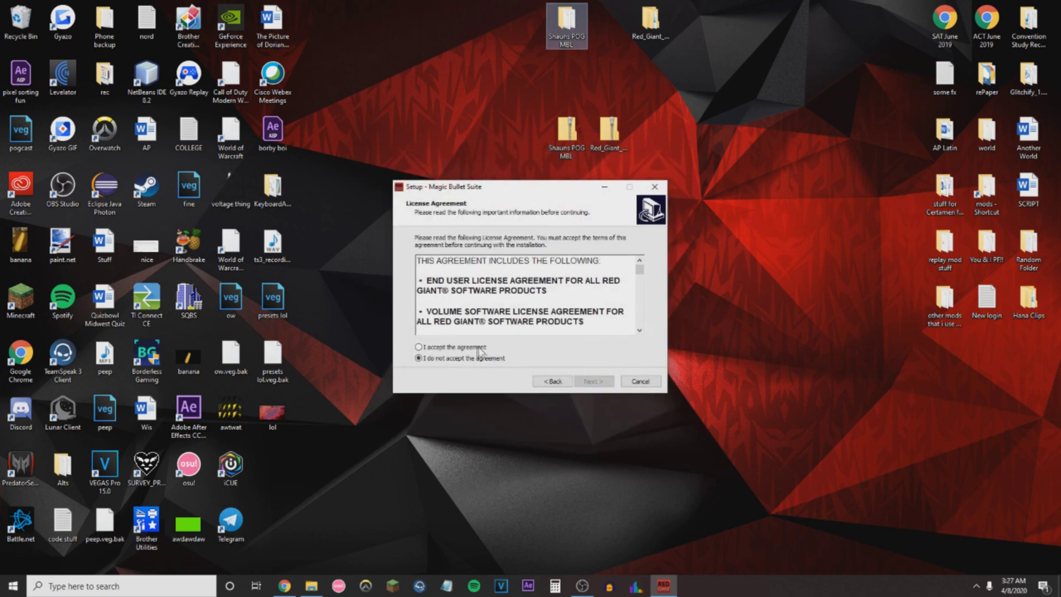
left_click(448, 348)
left_click(594, 380)
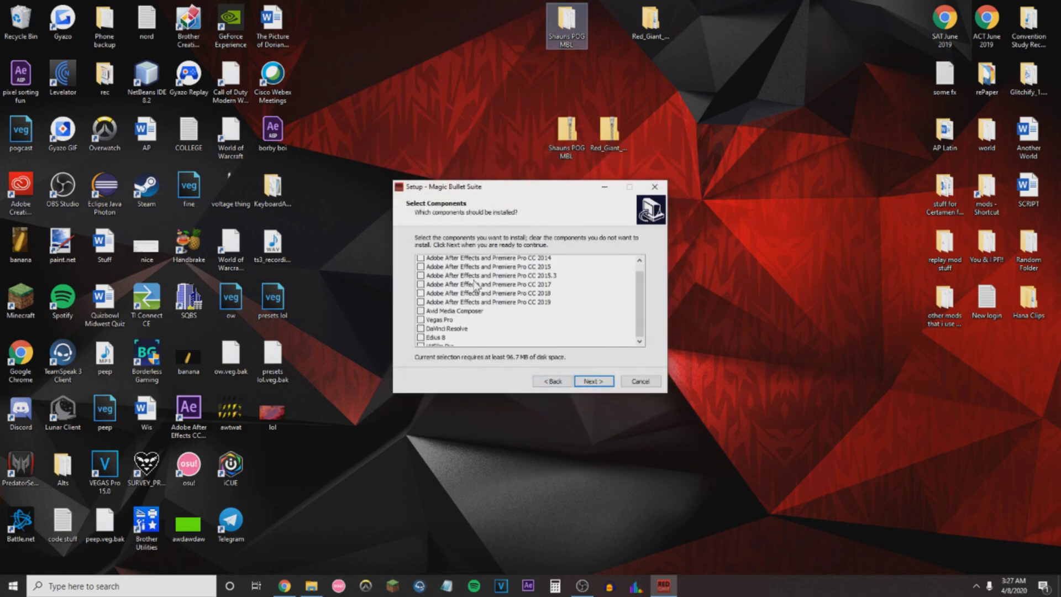
scroll(475, 285, "down", 1)
Toggle the Vegas Pro and CC 2019 targets on and off, then cancel and exit setup.
left_click(441, 312)
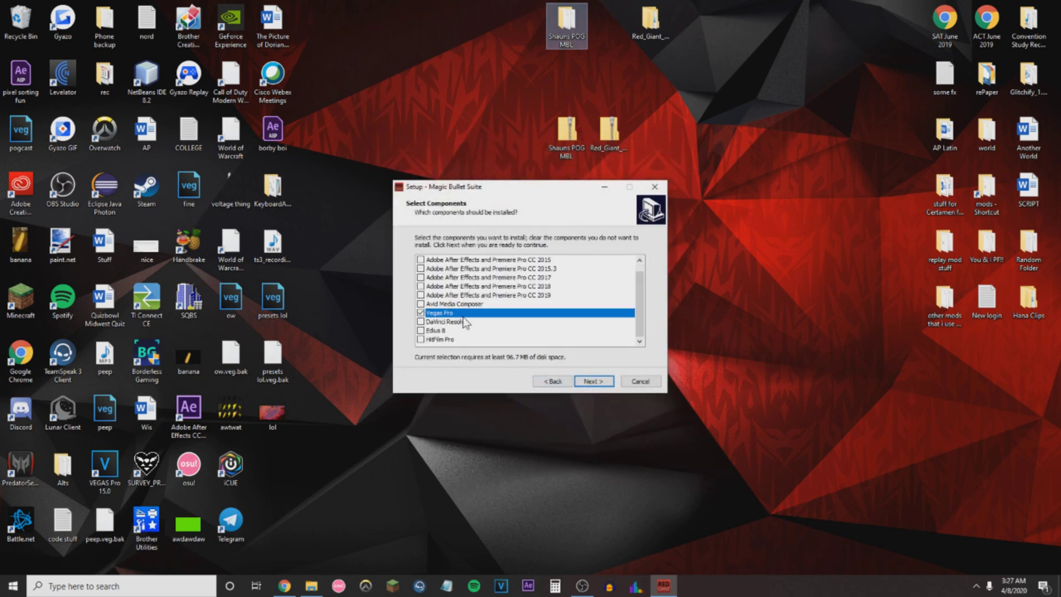
left_click(472, 296)
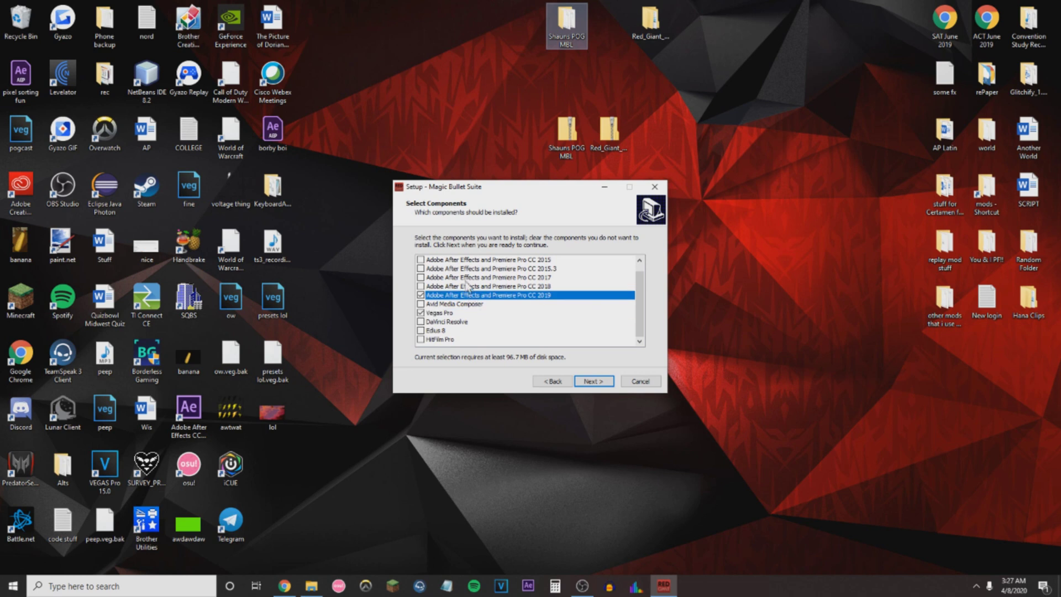
left_click(441, 313)
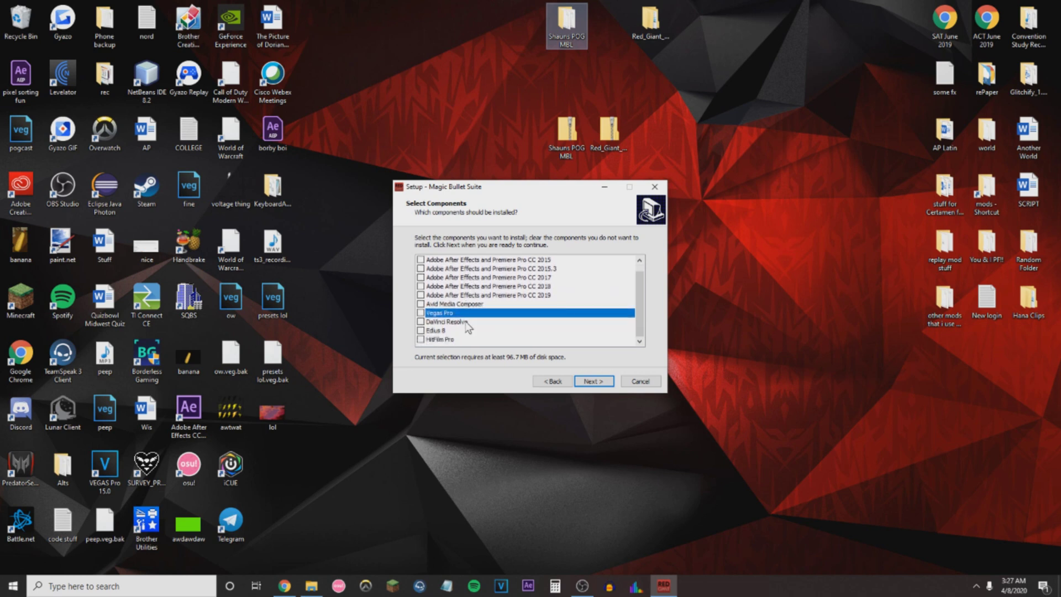
left_click(646, 383)
left_click(568, 346)
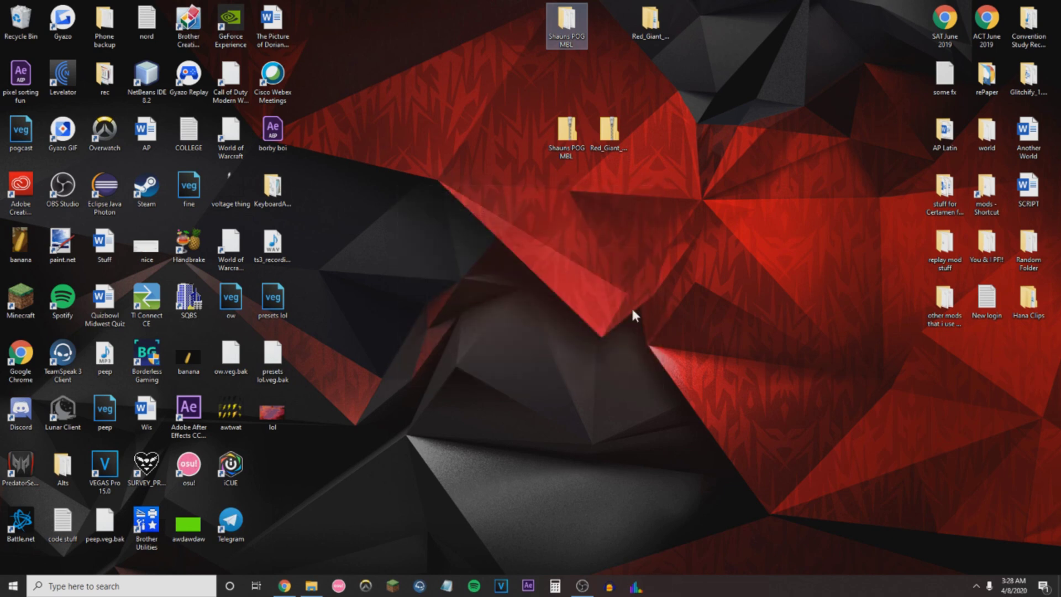
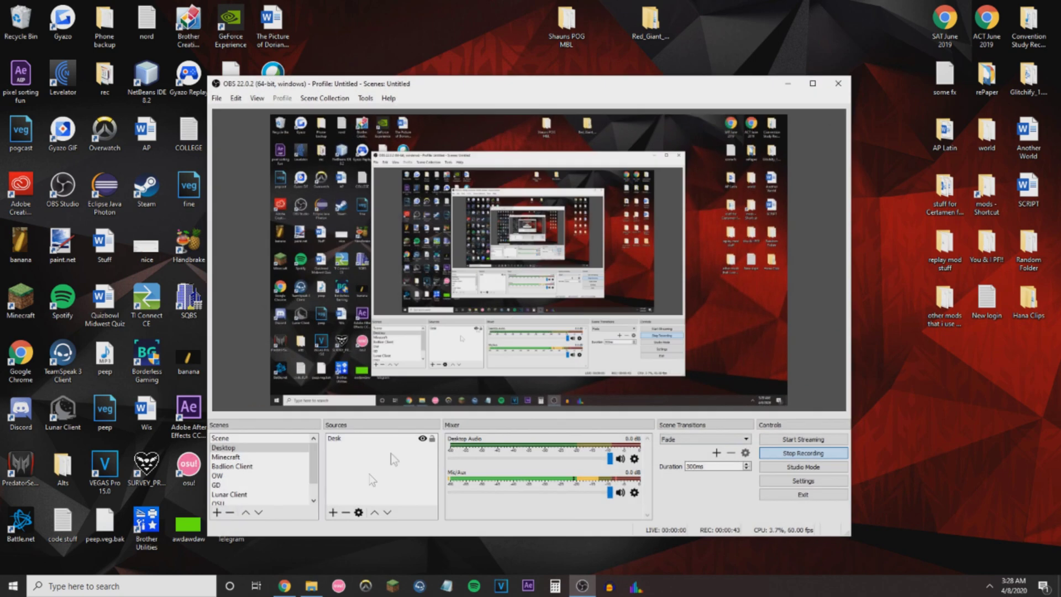
In File Explorer, go to C: > Program Files (x86) > LooksBuilder > Looks.
left_click(311, 587)
scroll(200, 357, "down", 1)
scroll(199, 357, "down", 2)
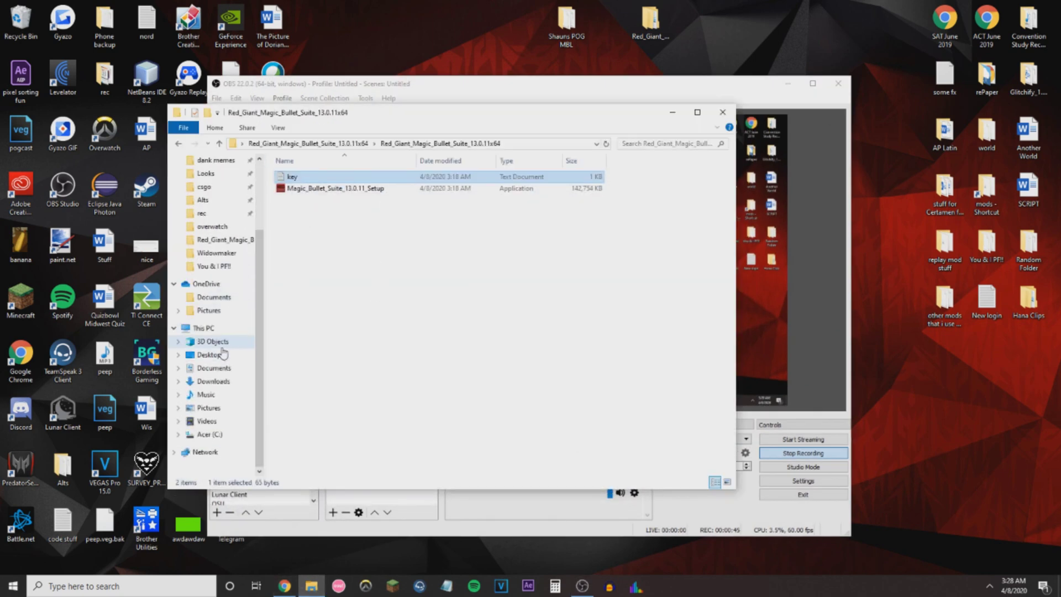
scroll(202, 364, "down", 2)
left_click(211, 434)
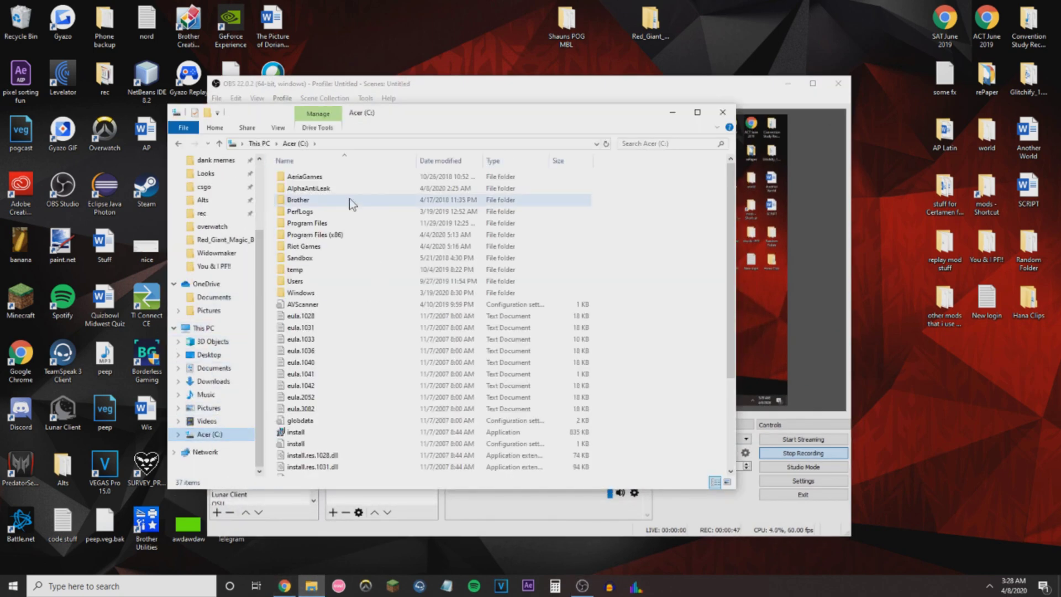
double_click(331, 236)
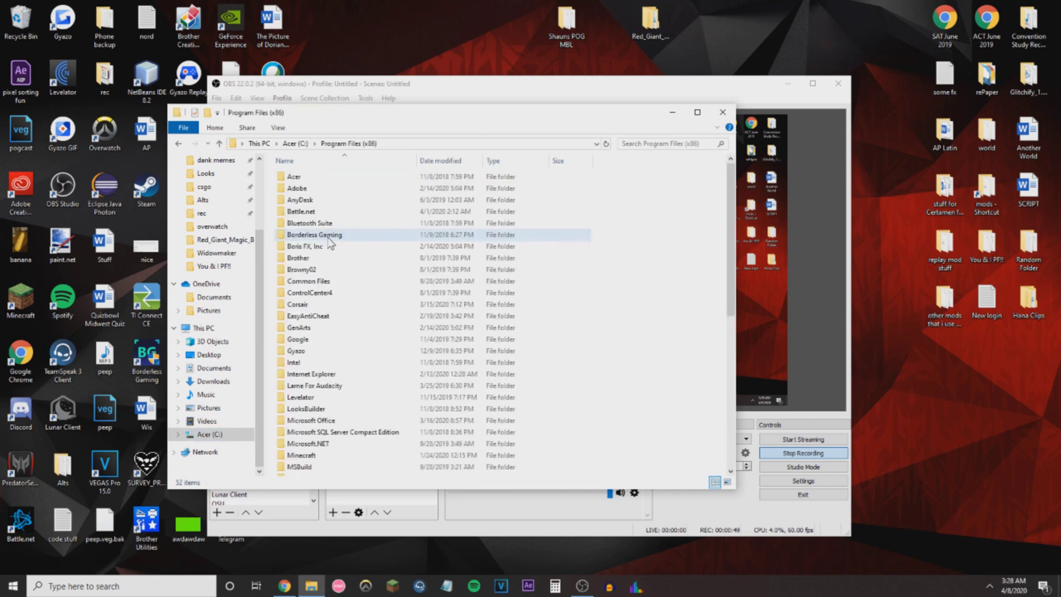
scroll(323, 365, "down", 1)
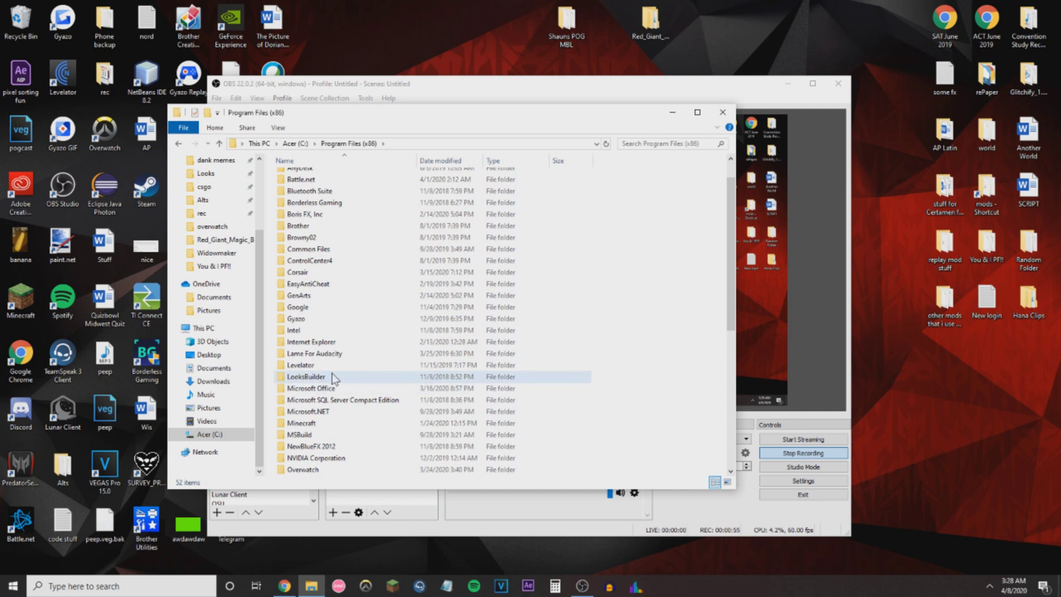
double_click(332, 379)
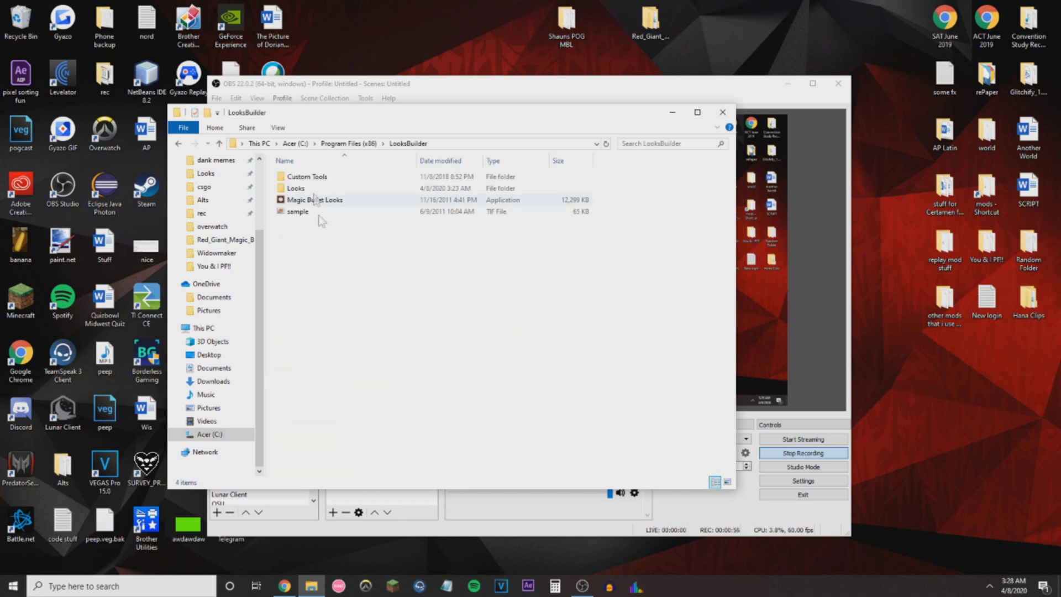
double_click(300, 189)
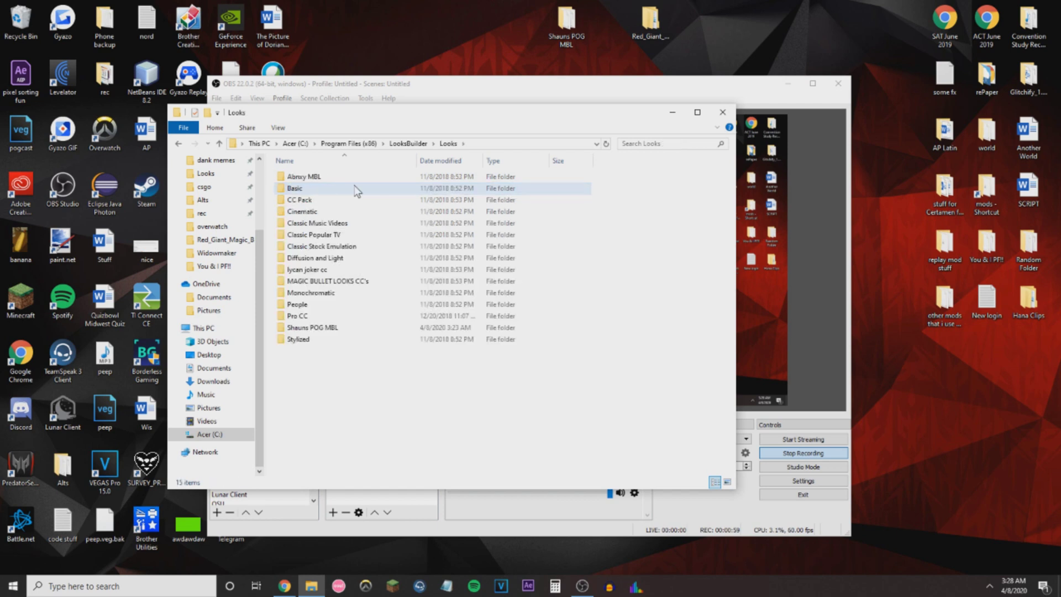
Preview the Shauns POG MBL folder's looks, then close it and clear the selection.
left_click(567, 27)
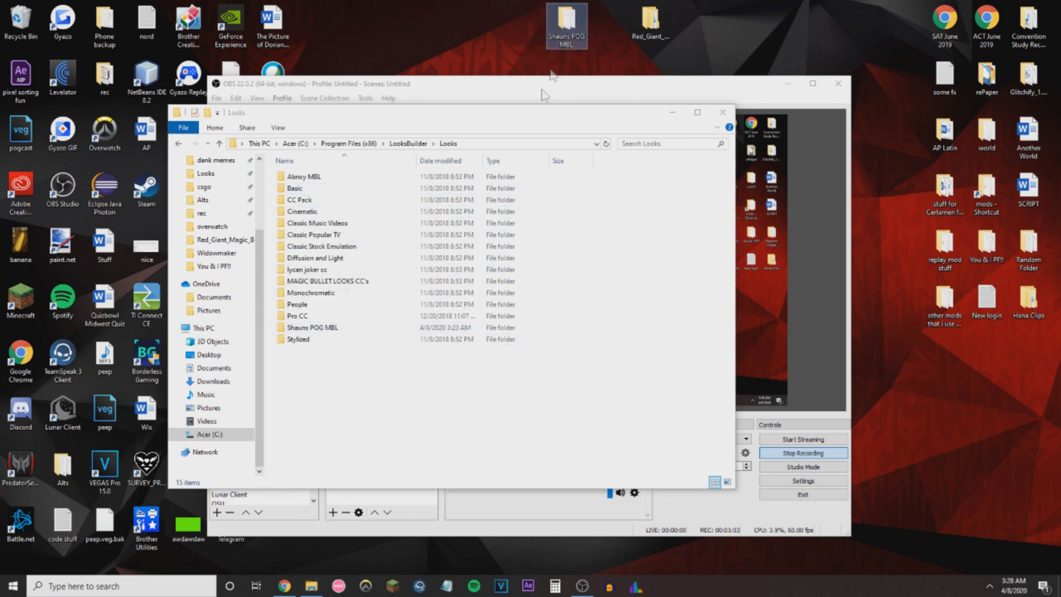
left_click(356, 329)
double_click(566, 27)
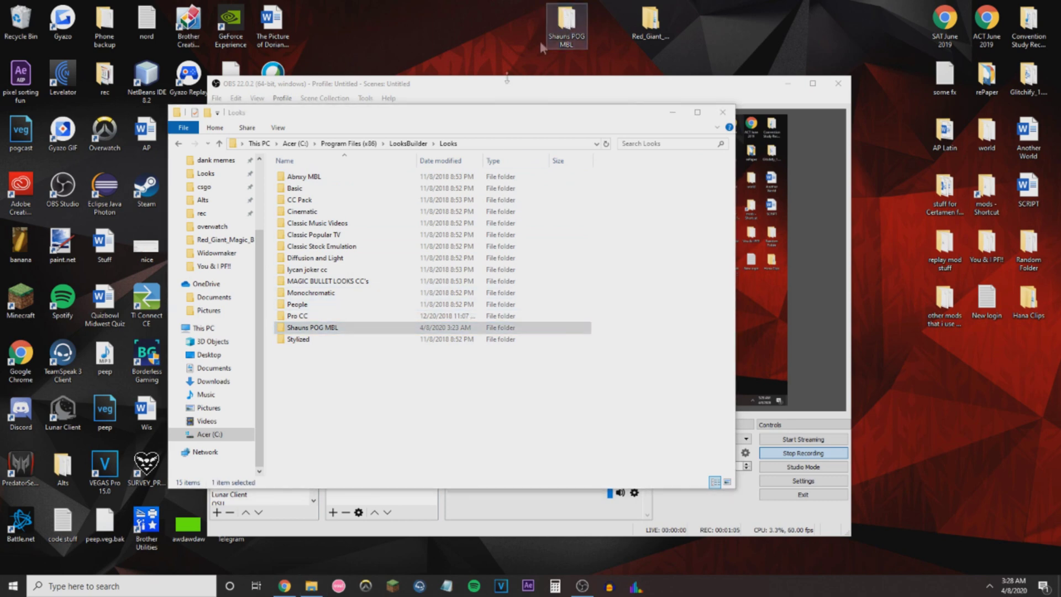
left_click_drag(745, 188, 746, 428)
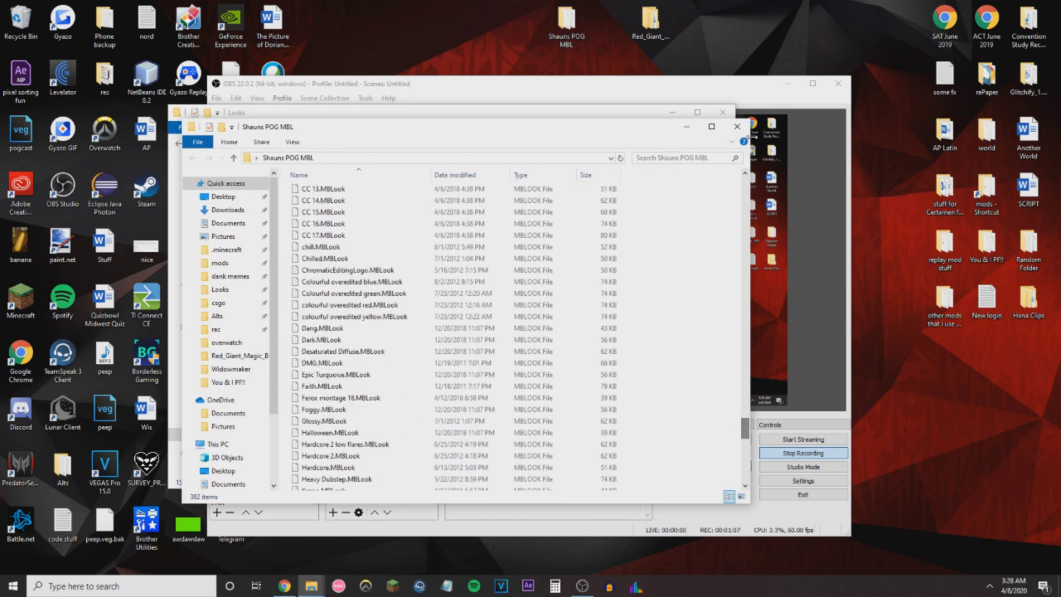
left_click(738, 127)
left_click_drag(570, 43, 597, 67)
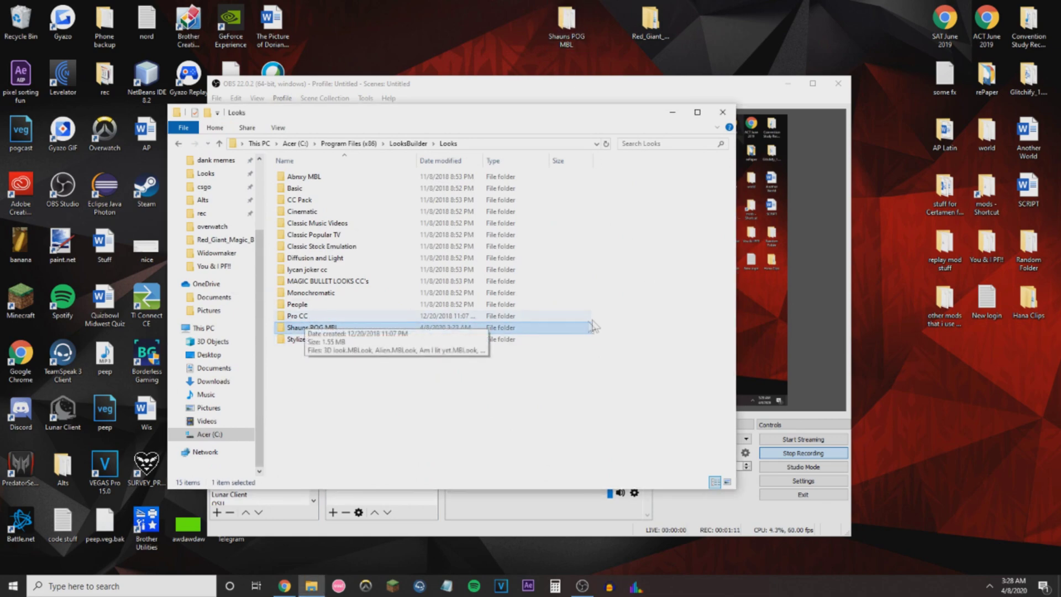
left_click(632, 316)
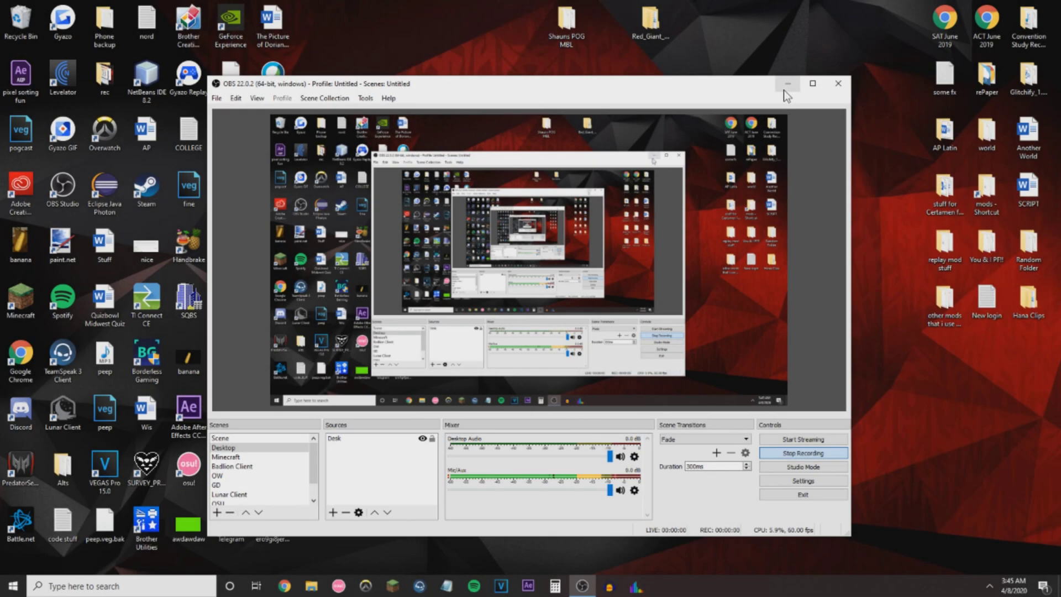
Minimize OBS and select the desktop VEGAS project file to launch it.
left_click(787, 86)
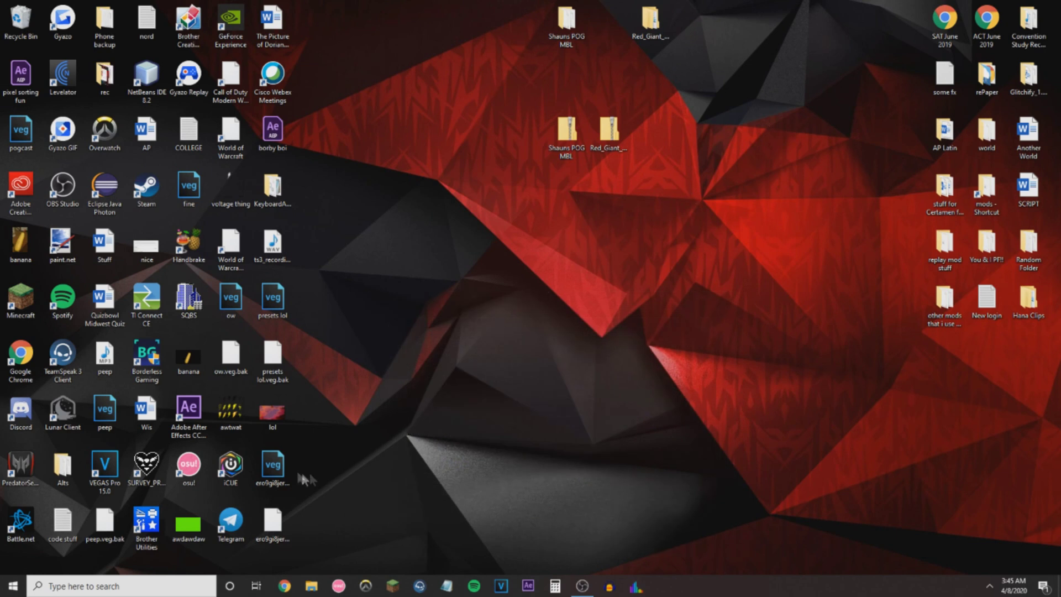
left_click(273, 469)
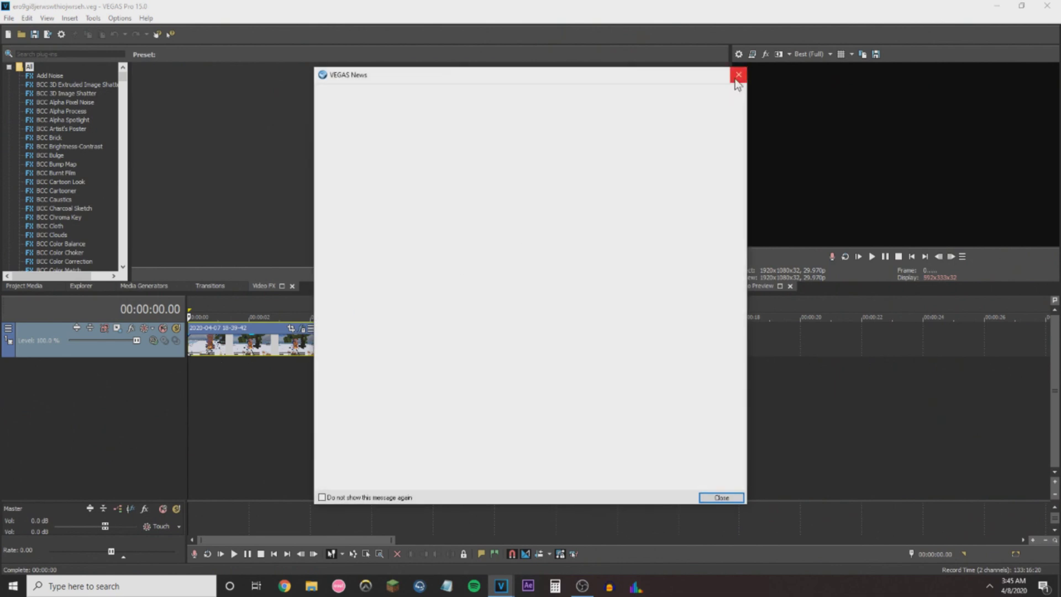
Set preview quality to Good (Quarter) and choose the Default Magic Bullet Looks preset.
left_click(738, 77)
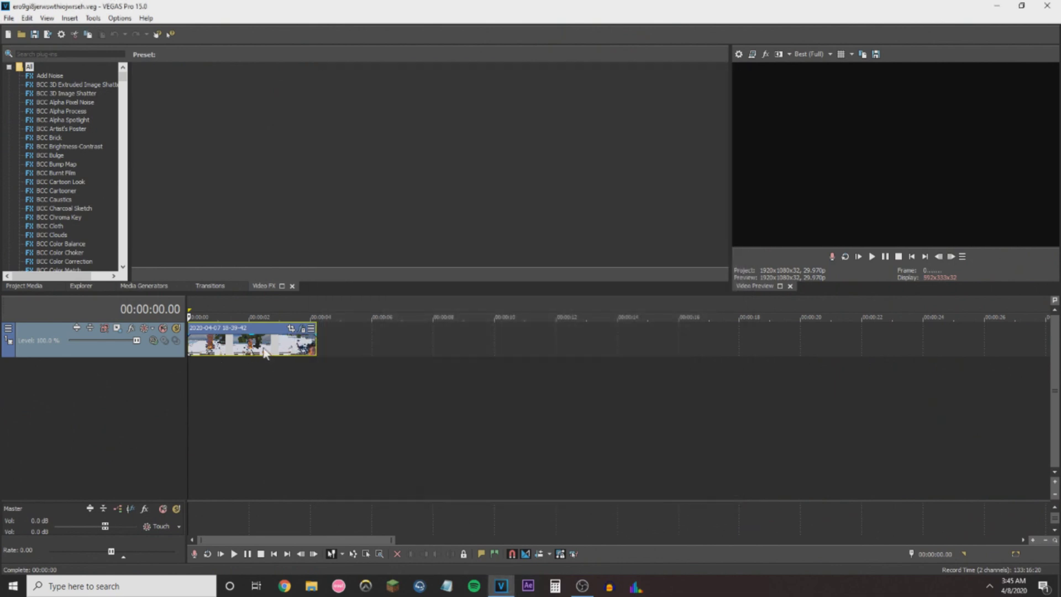
left_click(260, 318)
left_click(813, 54)
left_click(873, 129)
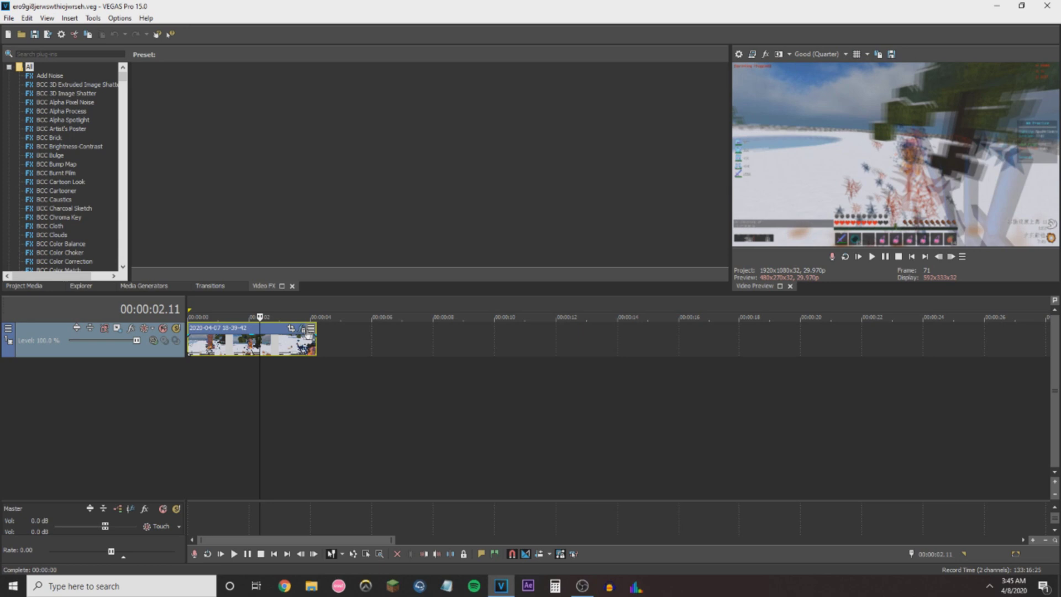
left_click_drag(124, 77, 119, 175)
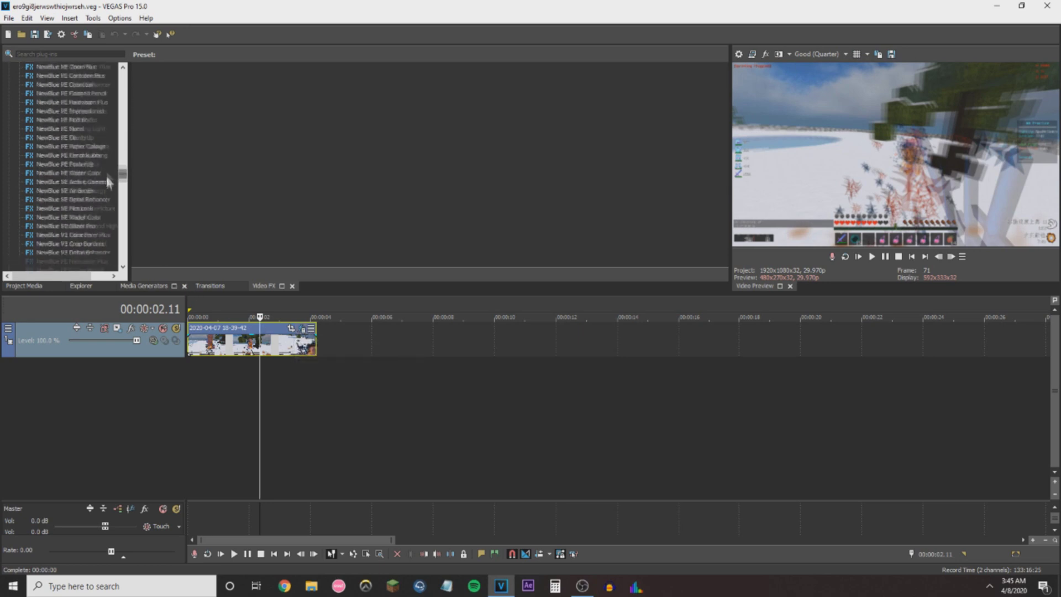
scroll(75, 176, "down", 7)
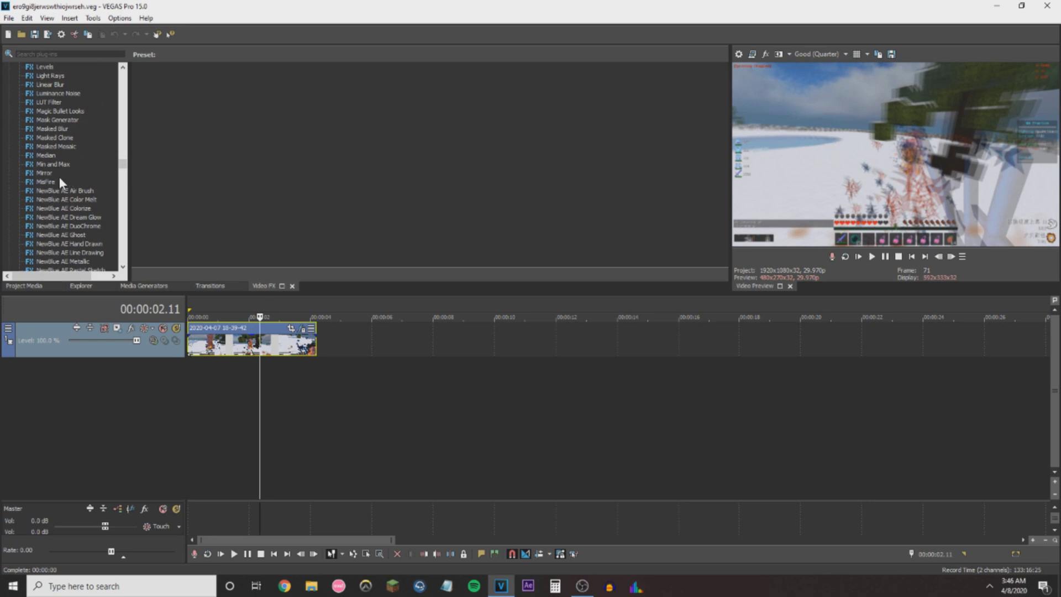
scroll(67, 170, "up", 1)
left_click(72, 138)
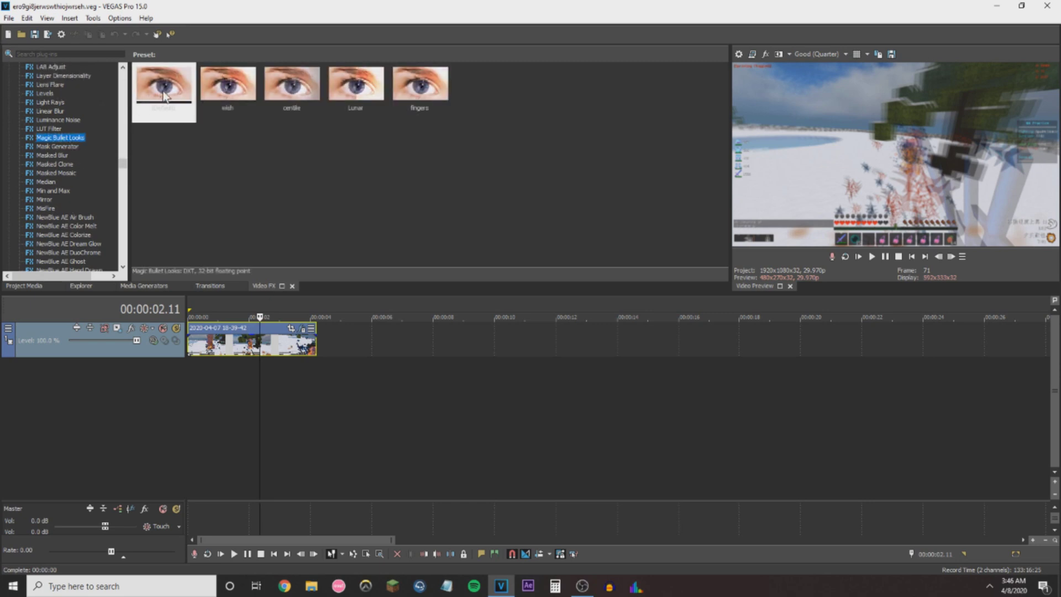
left_click(287, 345)
Apply the Default Magic Bullet Looks preset to the Minecraft clip and launch its editor.
left_click_drag(164, 90, 250, 345)
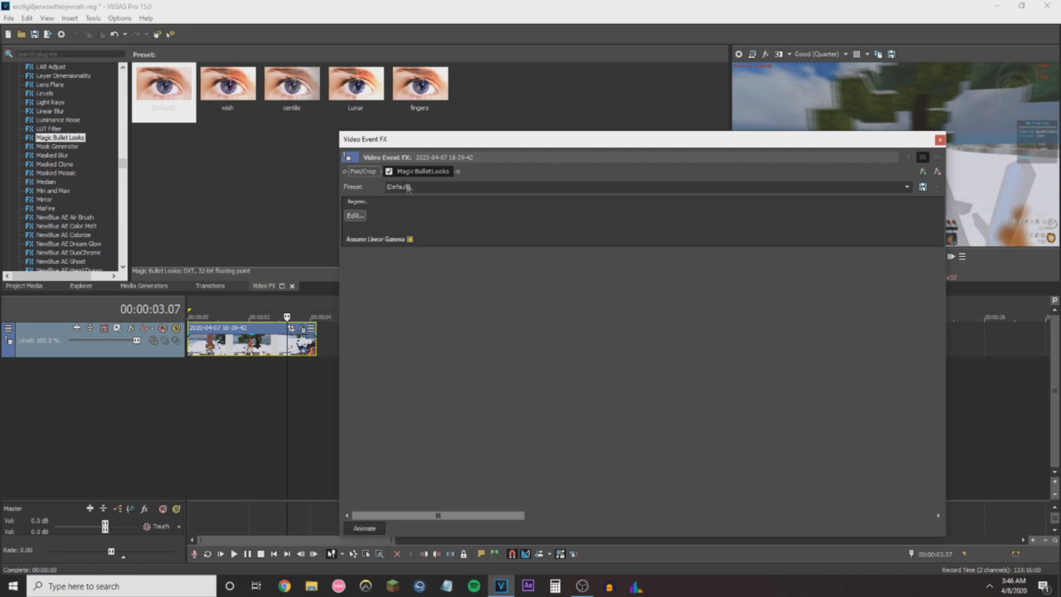
left_click_drag(410, 149, 355, 90)
left_click(300, 166)
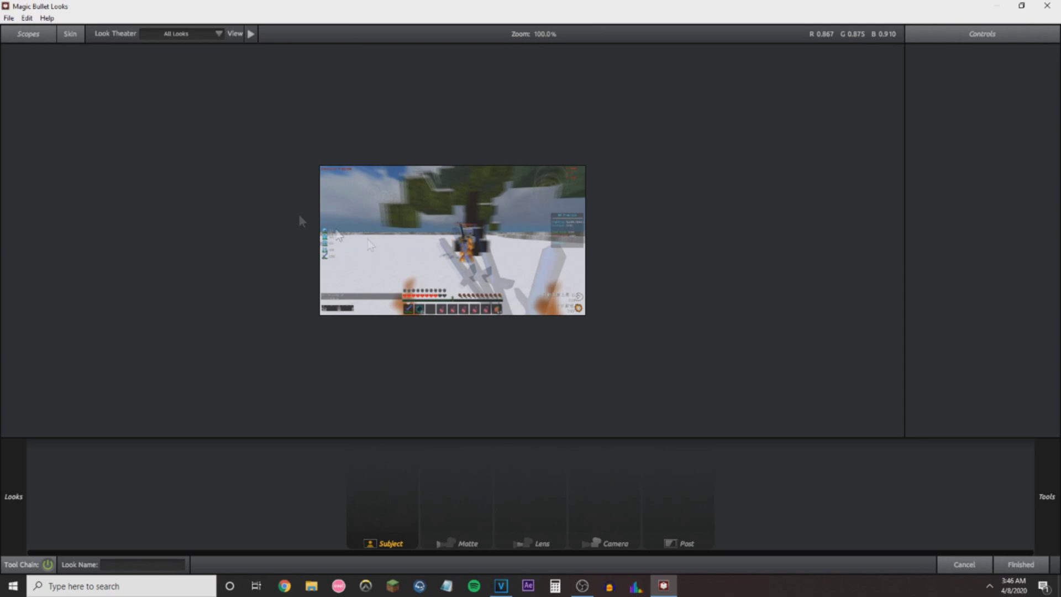
scroll(481, 319, "up", 1)
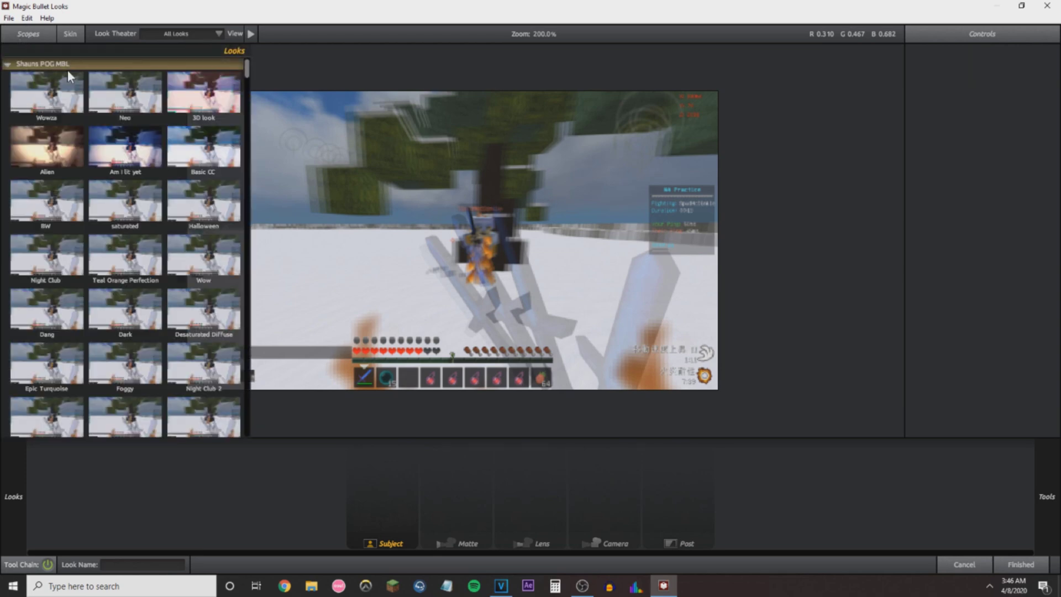
scroll(67, 70, "down", 10)
scroll(249, 111, "down", 5)
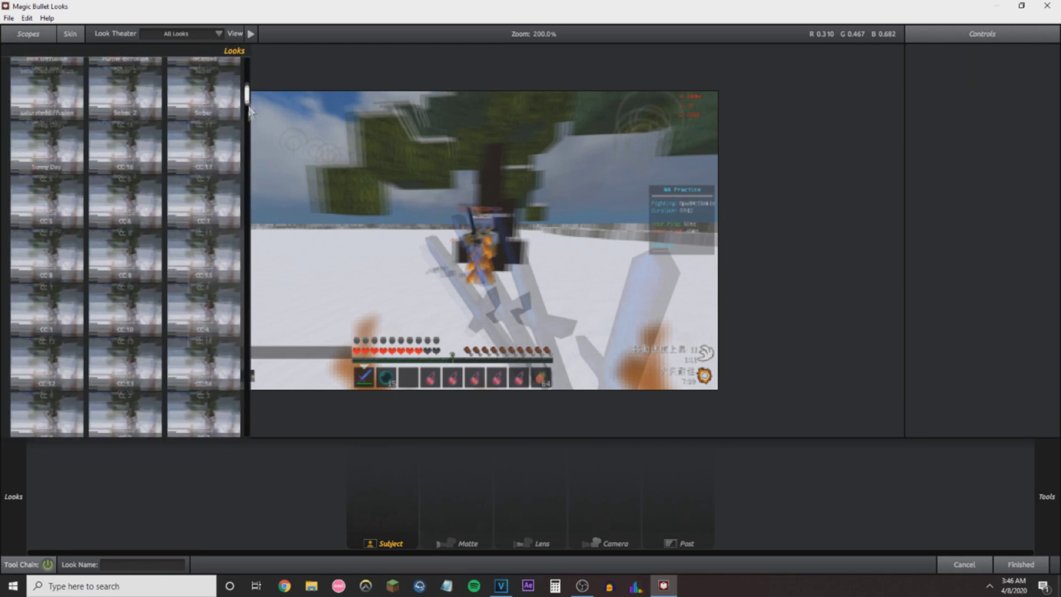
scroll(249, 111, "down", 10)
Try the CC (61), CC (6) and CC (250) looks, settling on CC (2).
left_click(211, 187)
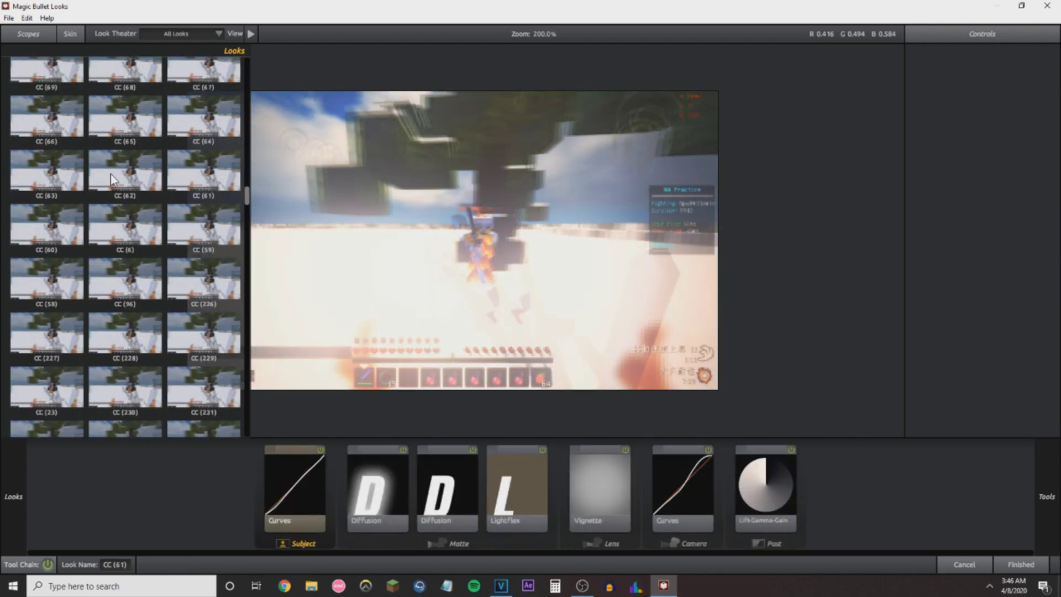
left_click(122, 241)
scroll(121, 246, "down", 5)
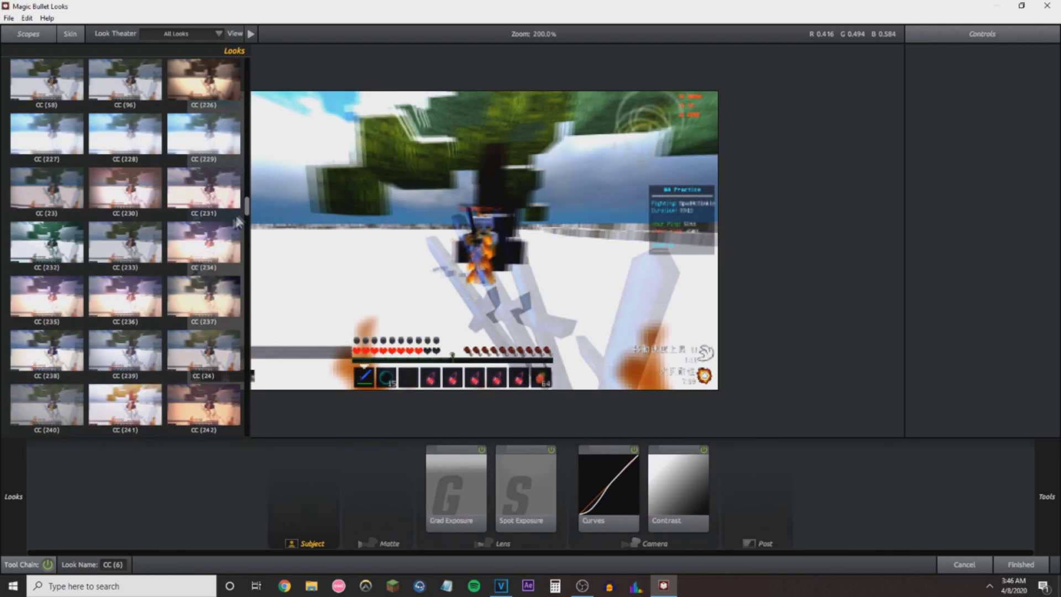
scroll(208, 232, "down", 3)
scroll(208, 233, "down", 3)
left_click(200, 290)
scroll(195, 307, "down", 2)
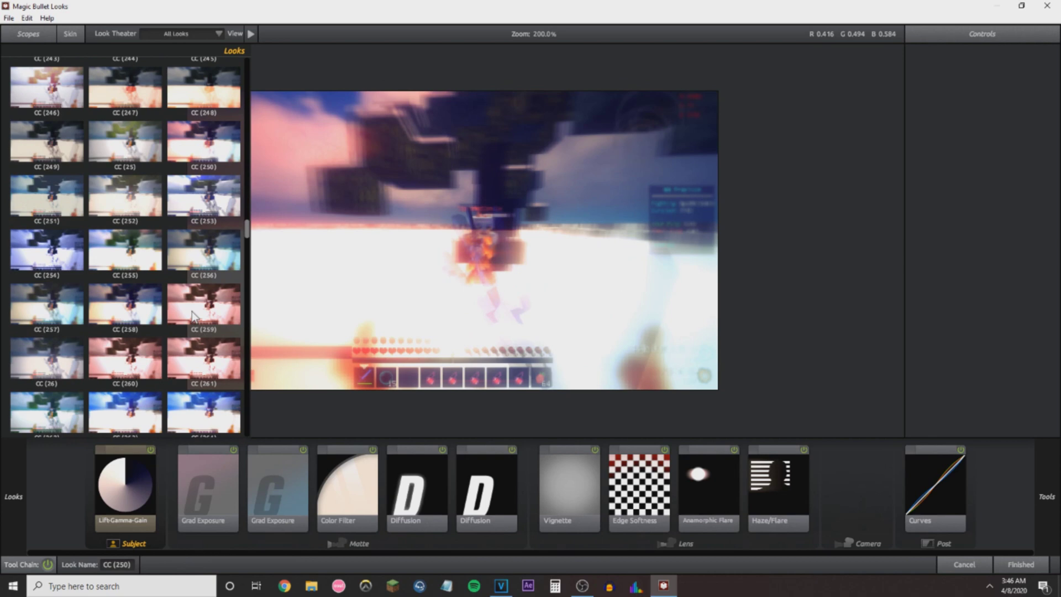
scroll(431, 261, "down", 4)
scroll(431, 260, "up", 1)
scroll(431, 261, "up", 3)
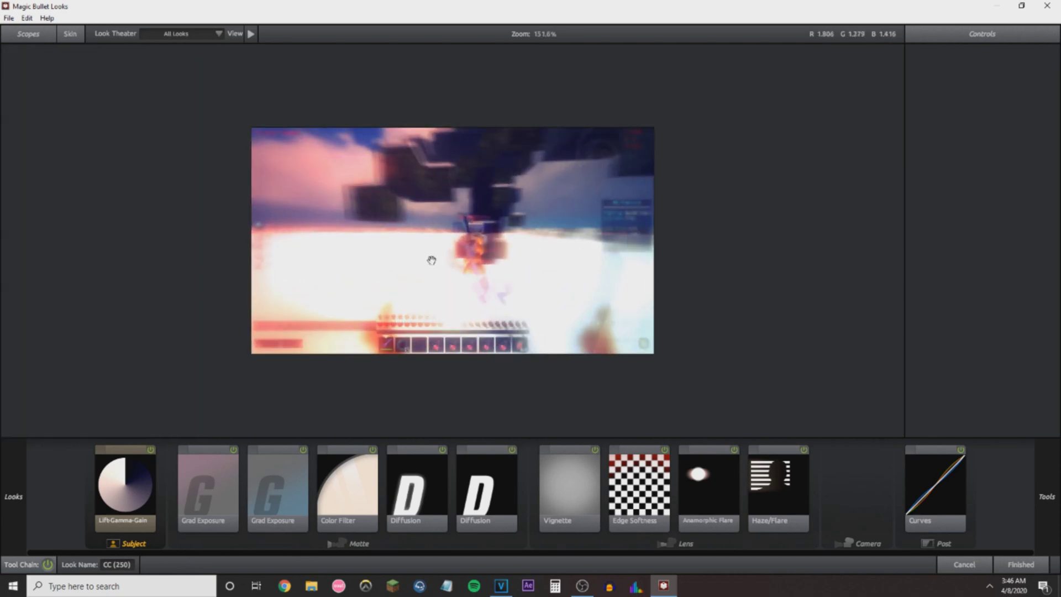
scroll(109, 369, "down", 2)
mouse_move(3, 249)
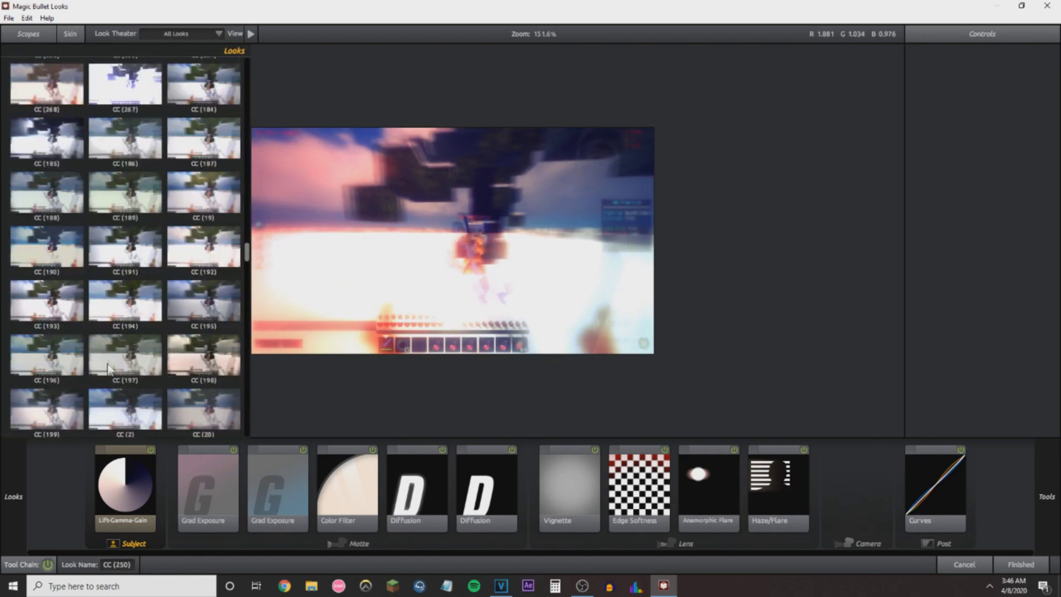
left_click(124, 410)
scroll(124, 389, "down", 1)
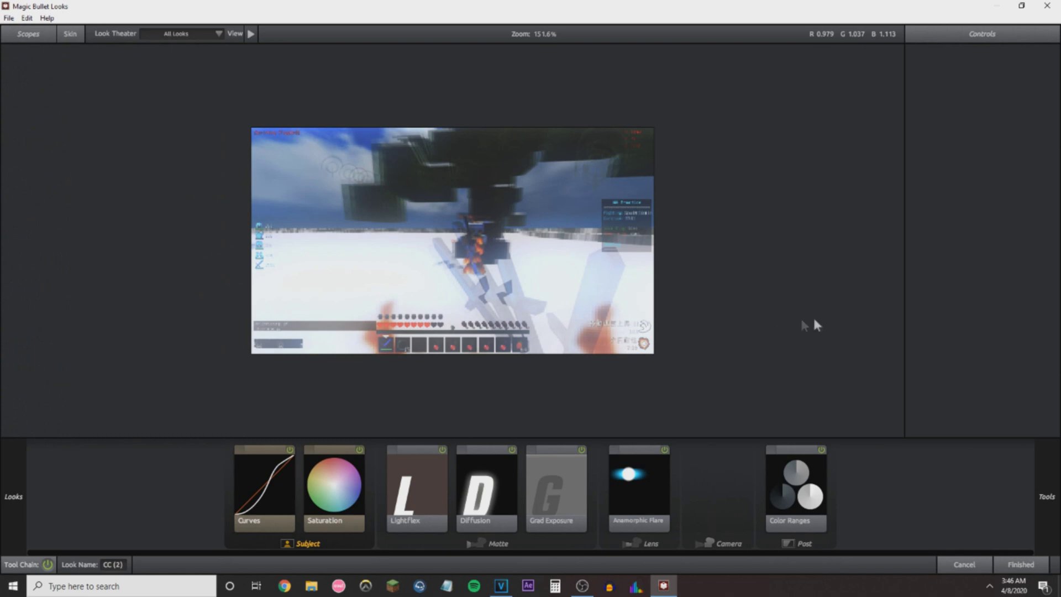
Reshape the lower RGB curve, check the Saturation settings, and finish the look.
left_click(511, 447)
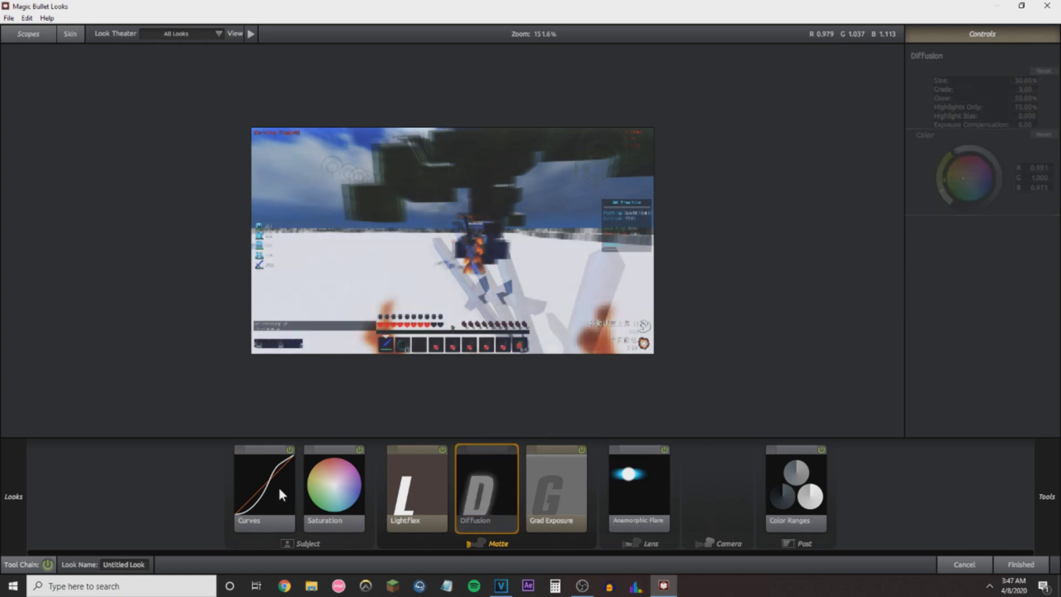
left_click(281, 495)
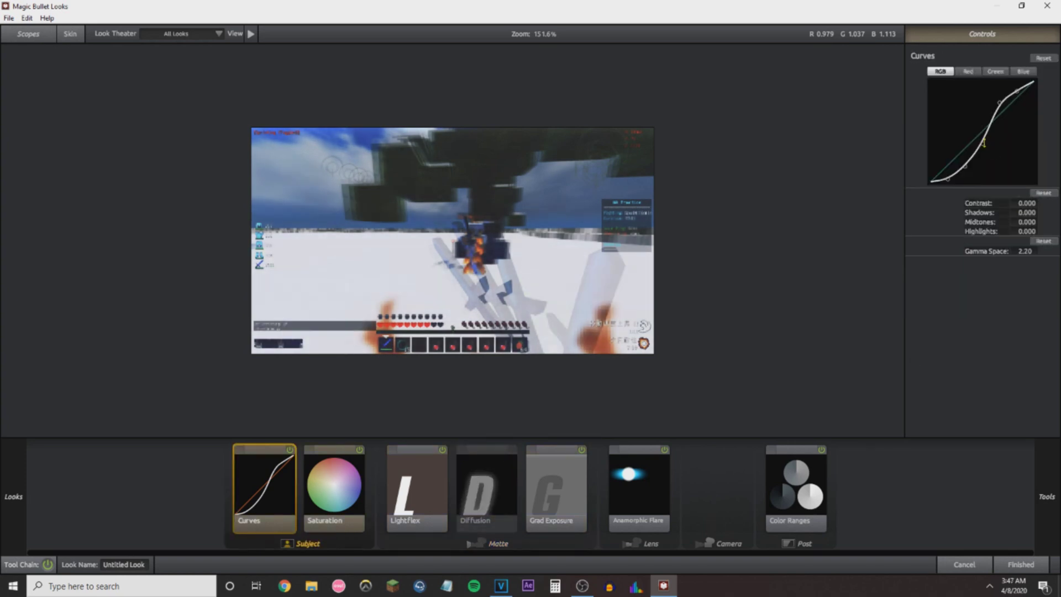
left_click_drag(964, 169, 965, 159)
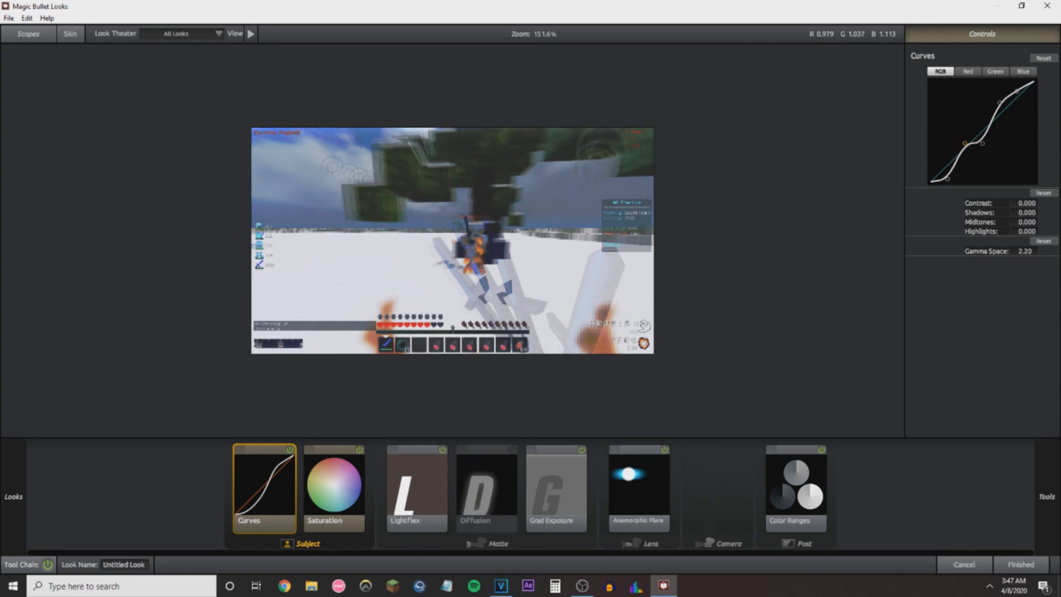
left_click(361, 490)
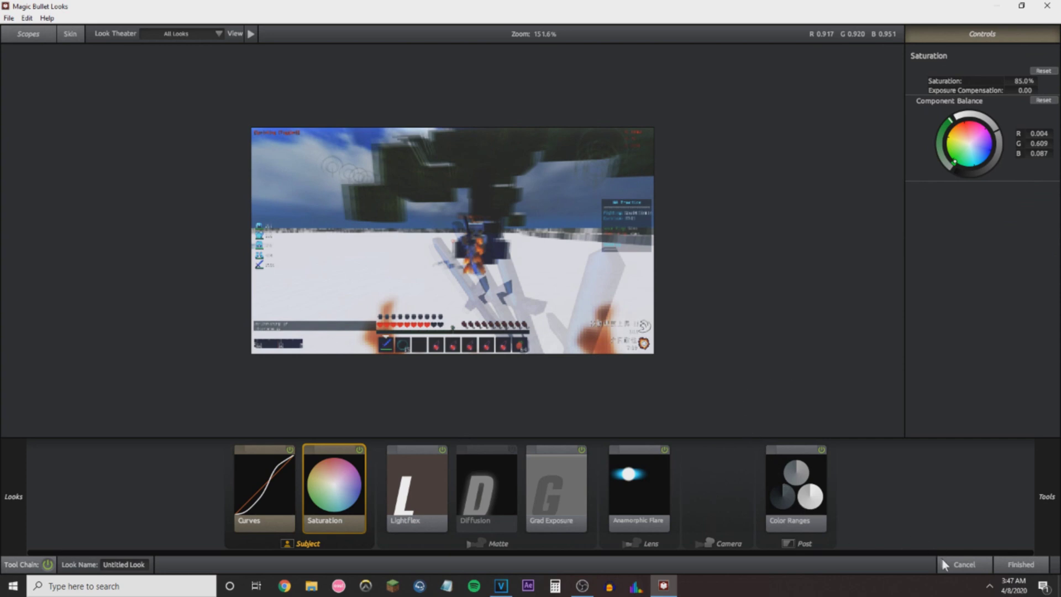
left_click(1033, 572)
Toggle Magic Bullet Looks off and back on to compare the grade.
left_click_drag(761, 97, 557, 89)
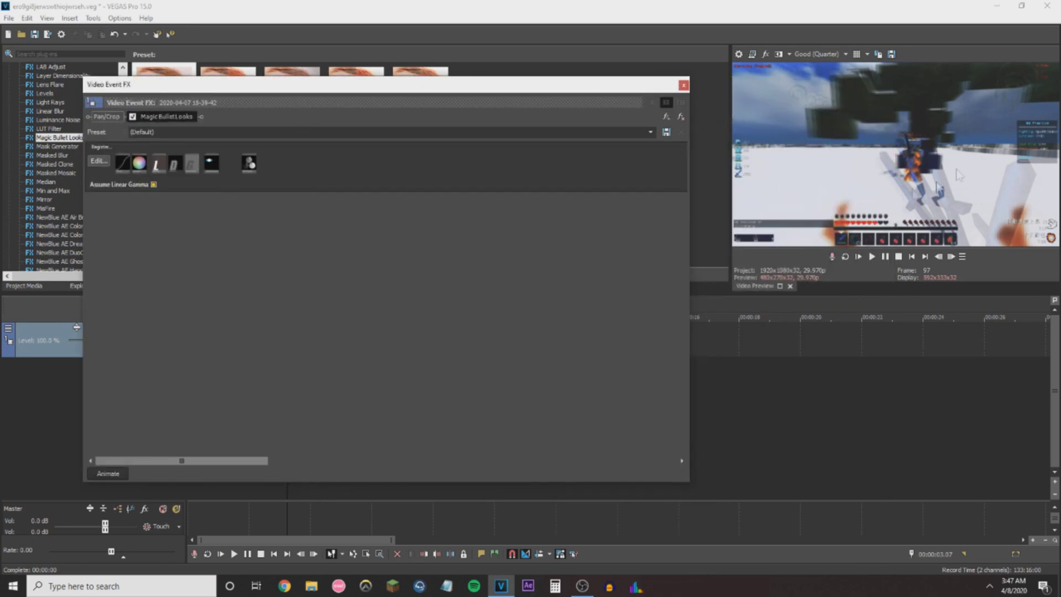
left_click(131, 118)
left_click(131, 116)
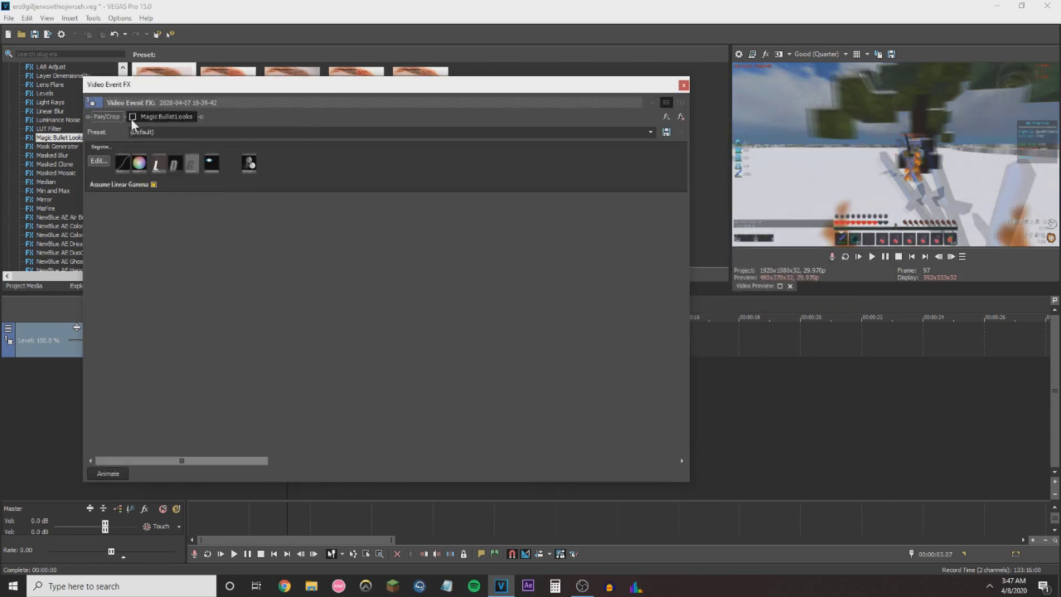
left_click(131, 118)
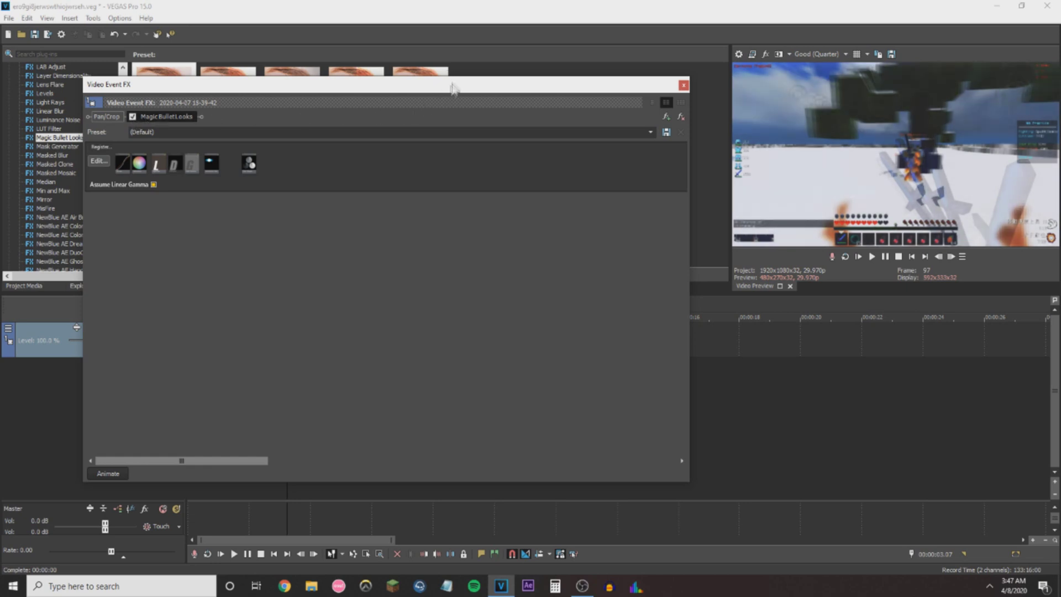
left_click_drag(453, 84, 501, 87)
left_click(732, 87)
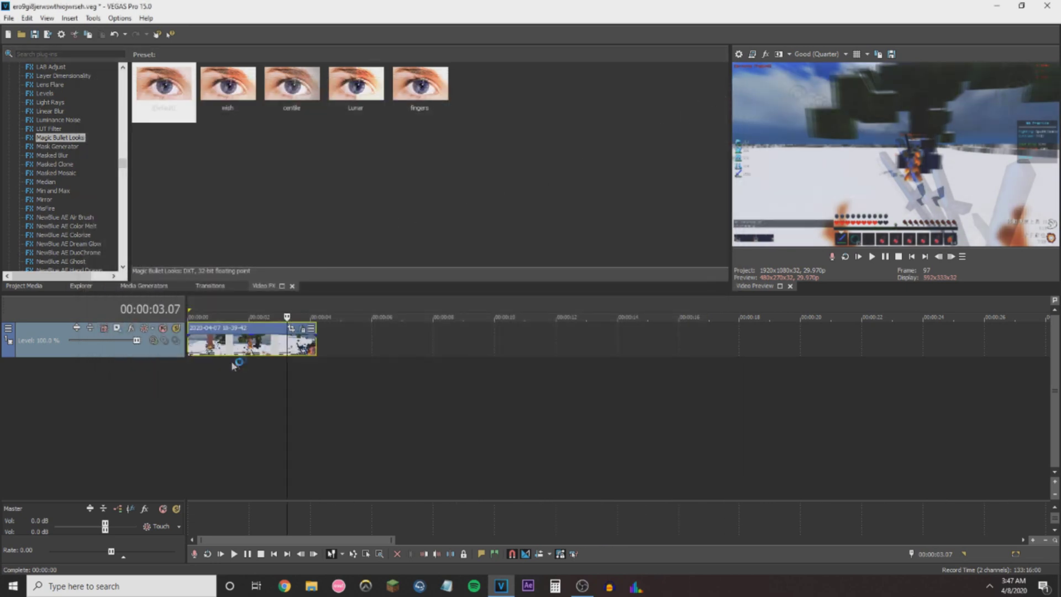
double_click(258, 352)
key("space")
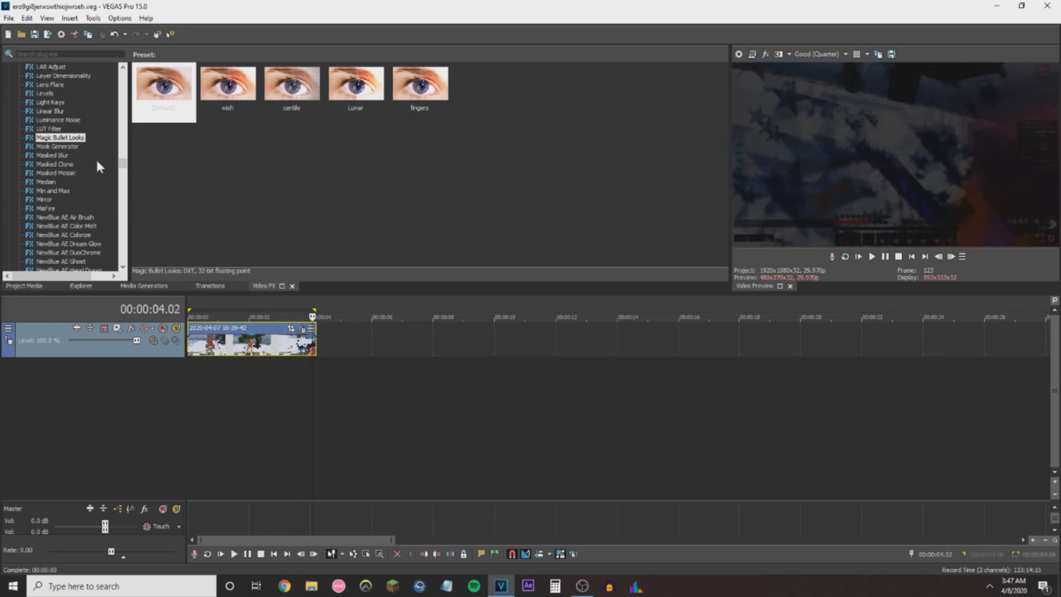
Stop playback at 00:00:01.29 and select a preset from the Sapphire S_Flicker list.
left_click(248, 353)
left_click_drag(125, 166, 106, 220)
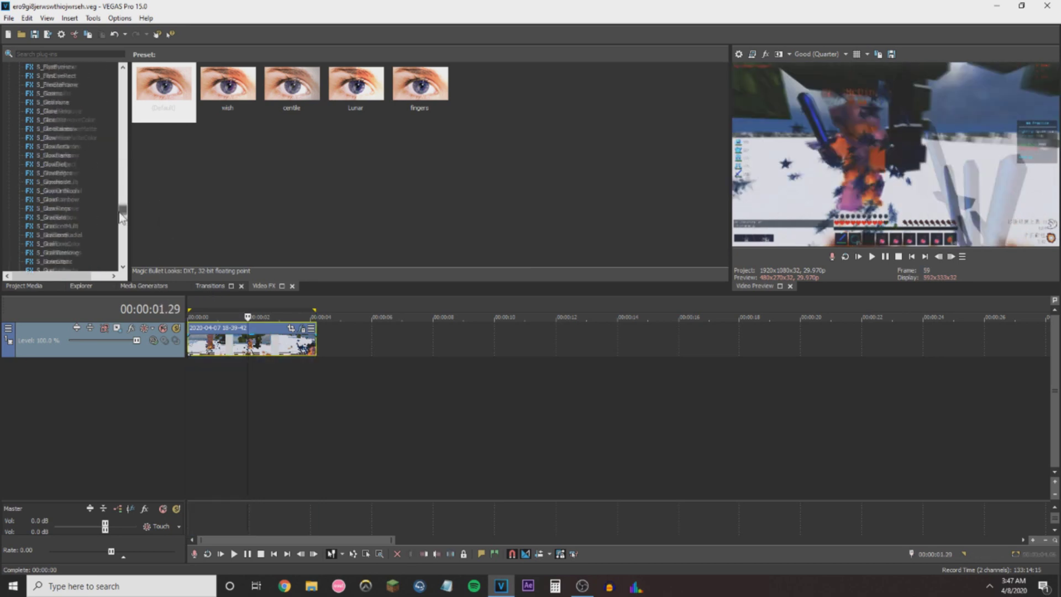
scroll(44, 199, "down", 1)
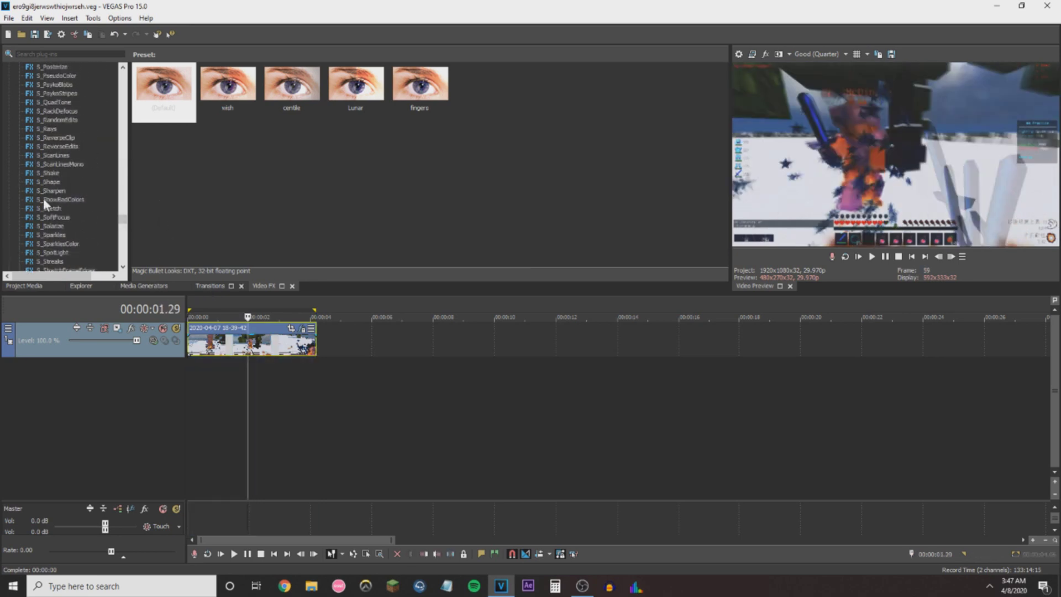
scroll(72, 175, "down", 1)
scroll(60, 186, "down", 1)
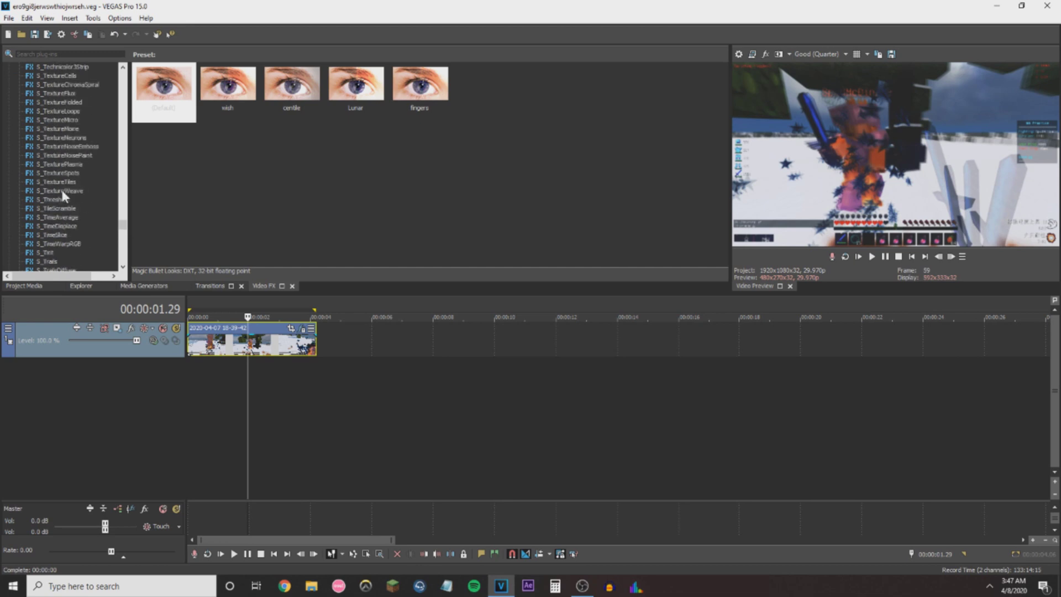
scroll(63, 216, "down", 1)
scroll(65, 234, "up", 10)
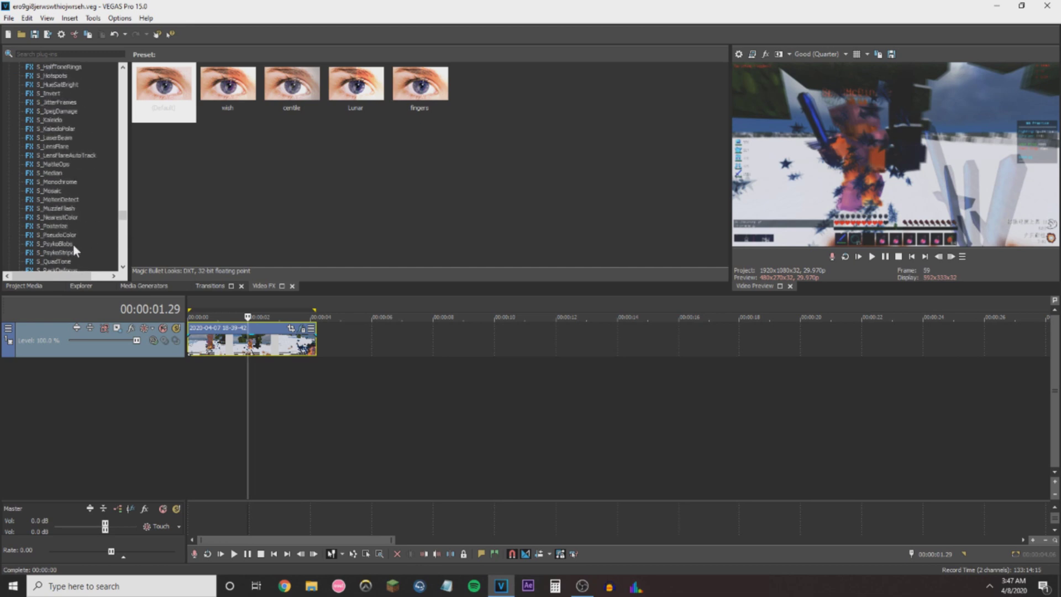
scroll(60, 223, "up", 3)
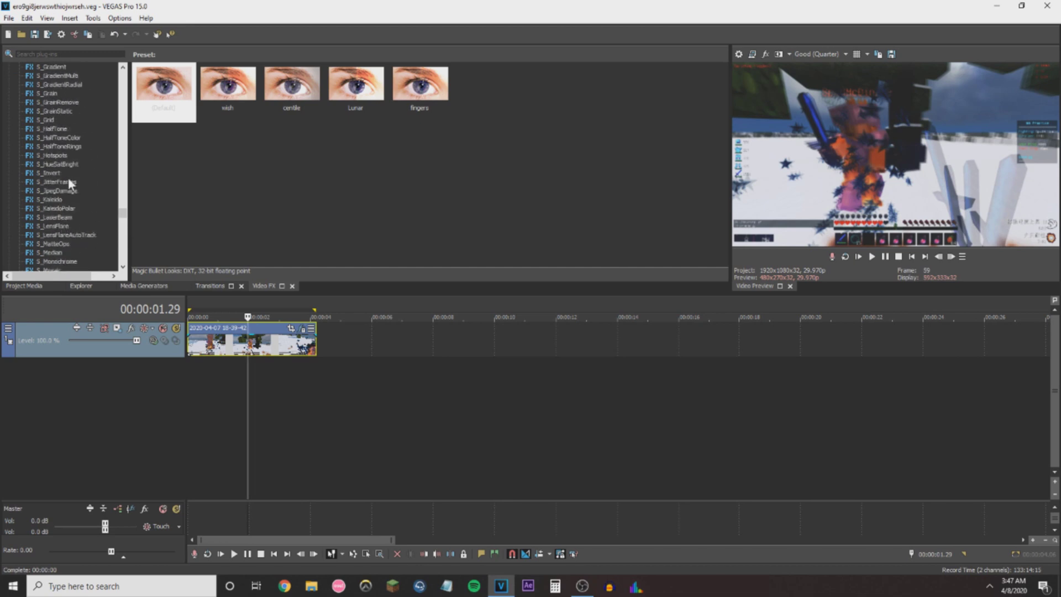
scroll(64, 224, "up", 3)
scroll(69, 191, "up", 3)
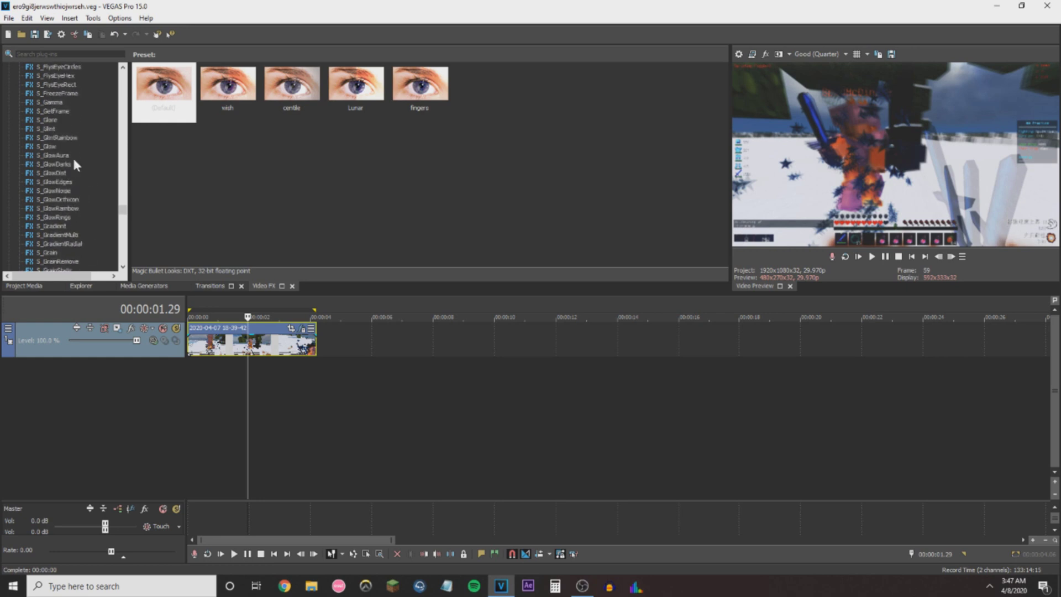
scroll(72, 156, "up", 3)
left_click(55, 157)
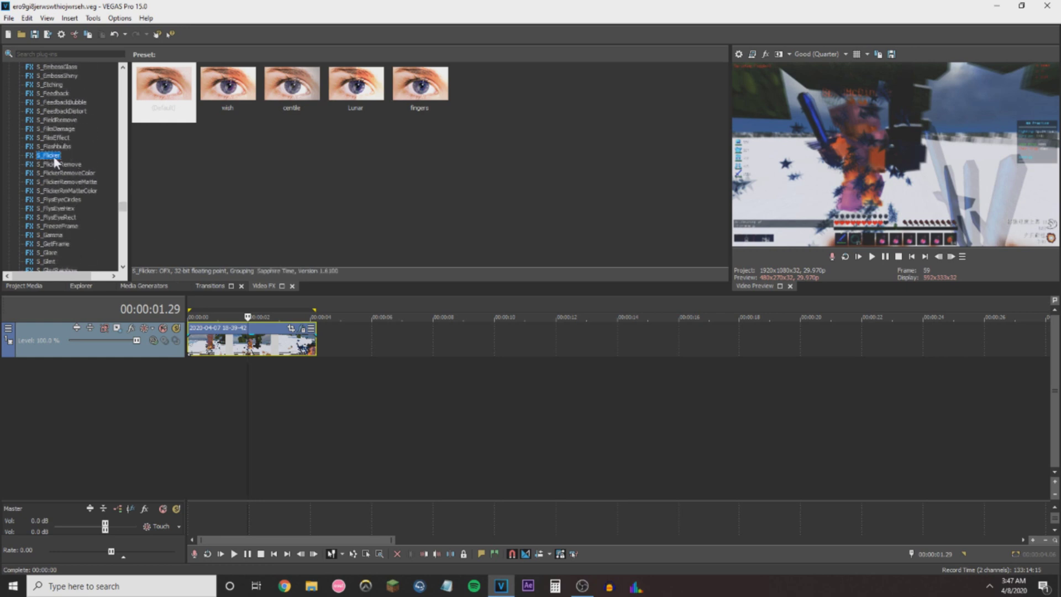
left_click(40, 165)
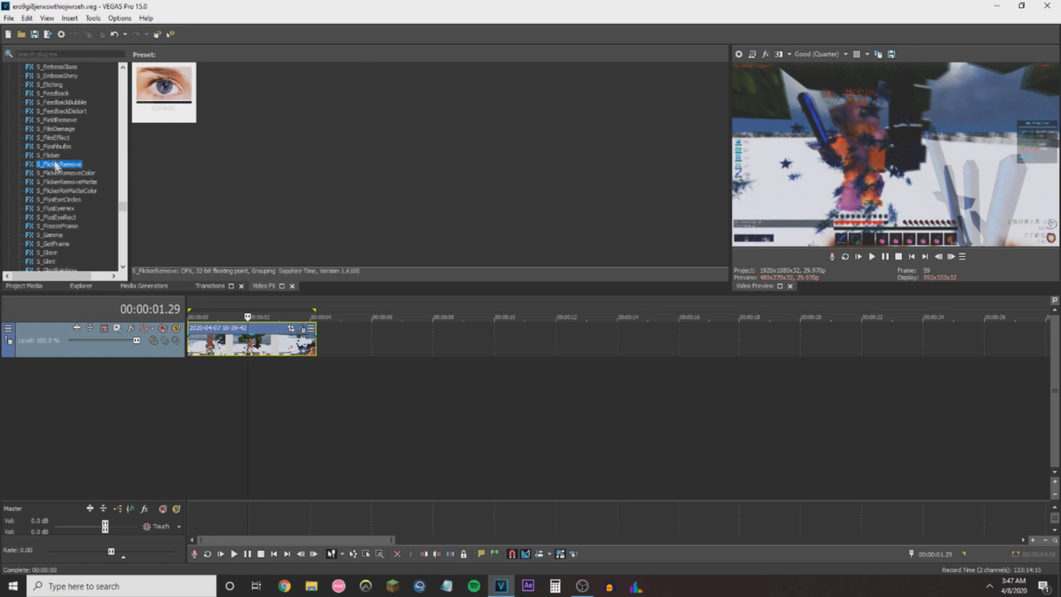
left_click(50, 146)
left_click(52, 157)
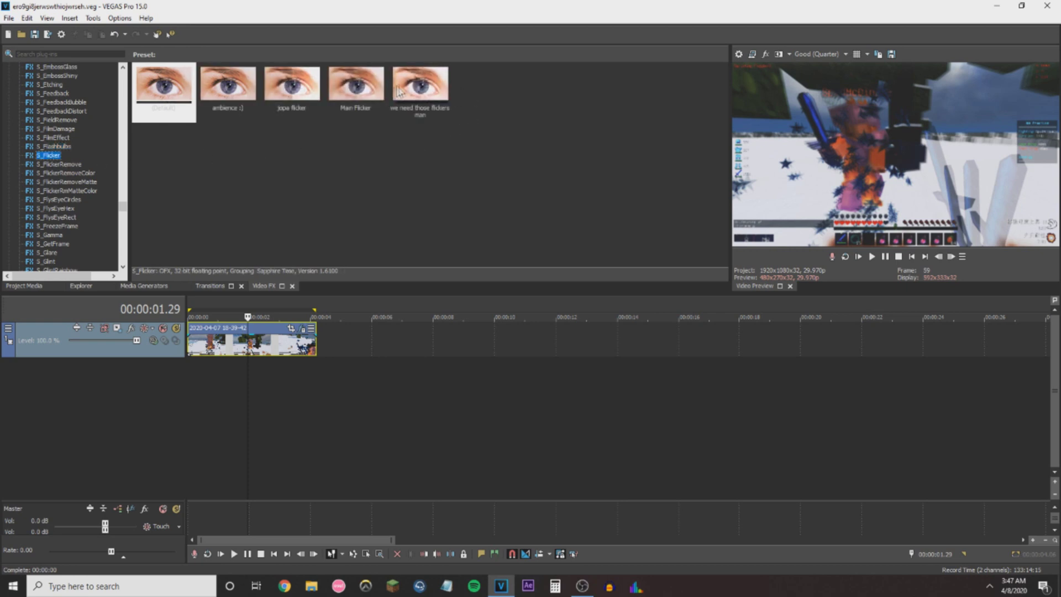
left_click(393, 146)
Apply the jopa flicker S_Flicker preset to the clip and preview it from the start.
left_click_drag(292, 108, 274, 353)
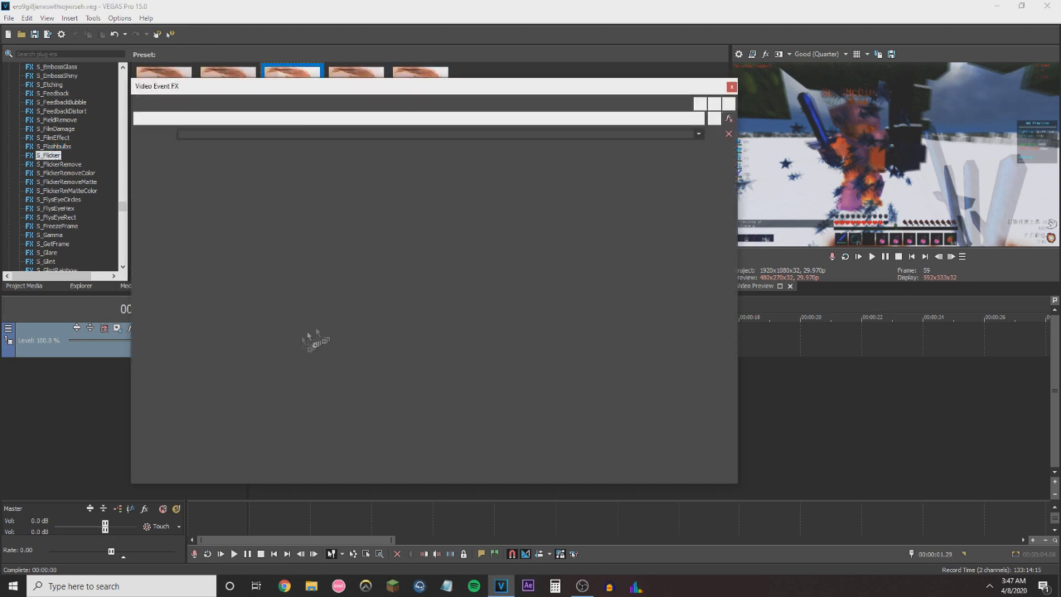
left_click_drag(517, 104, 653, 331)
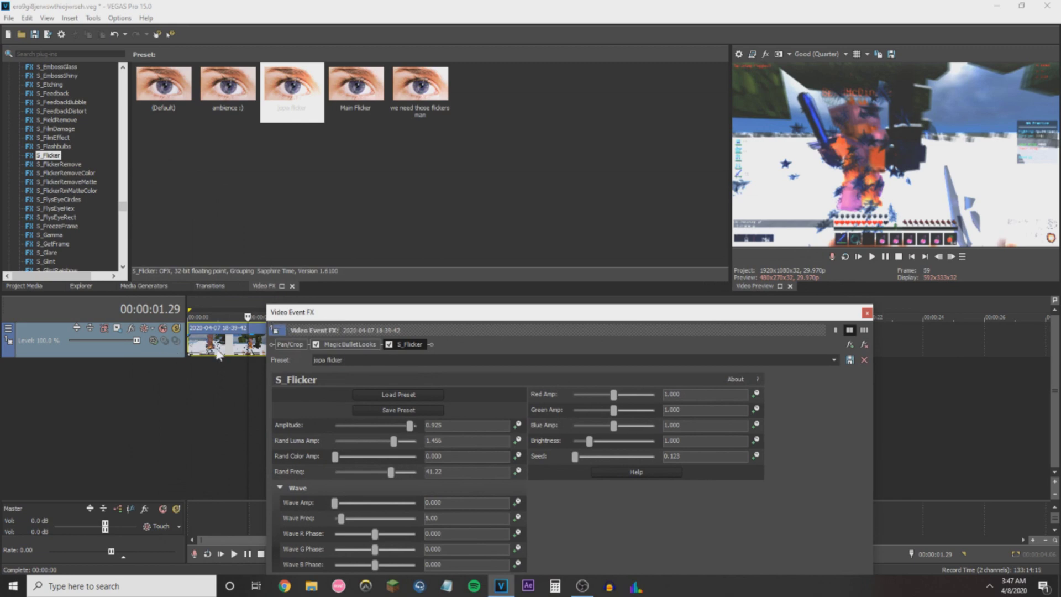
left_click(221, 349)
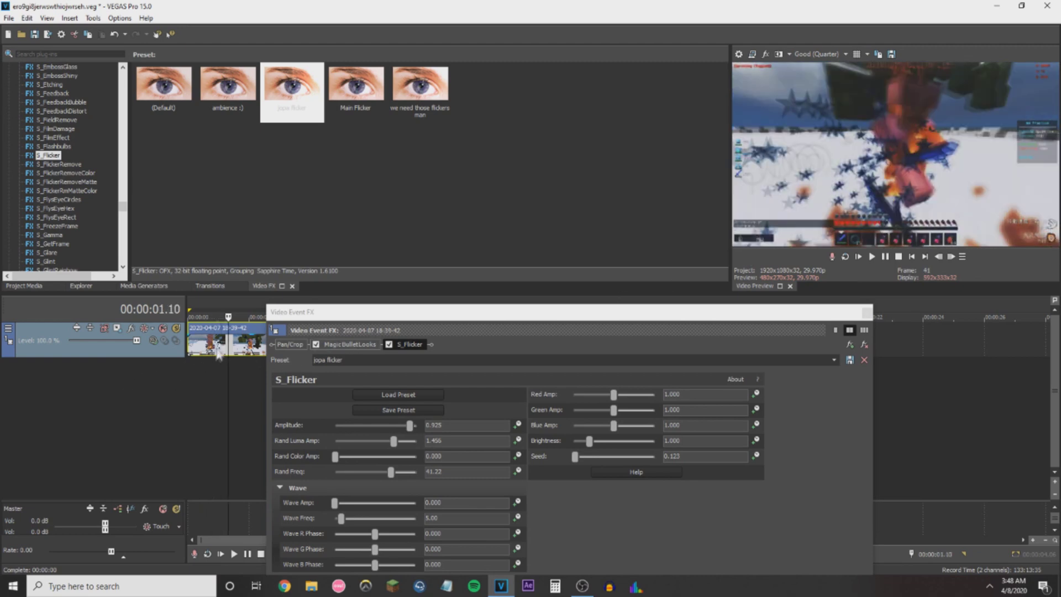
double_click(215, 347)
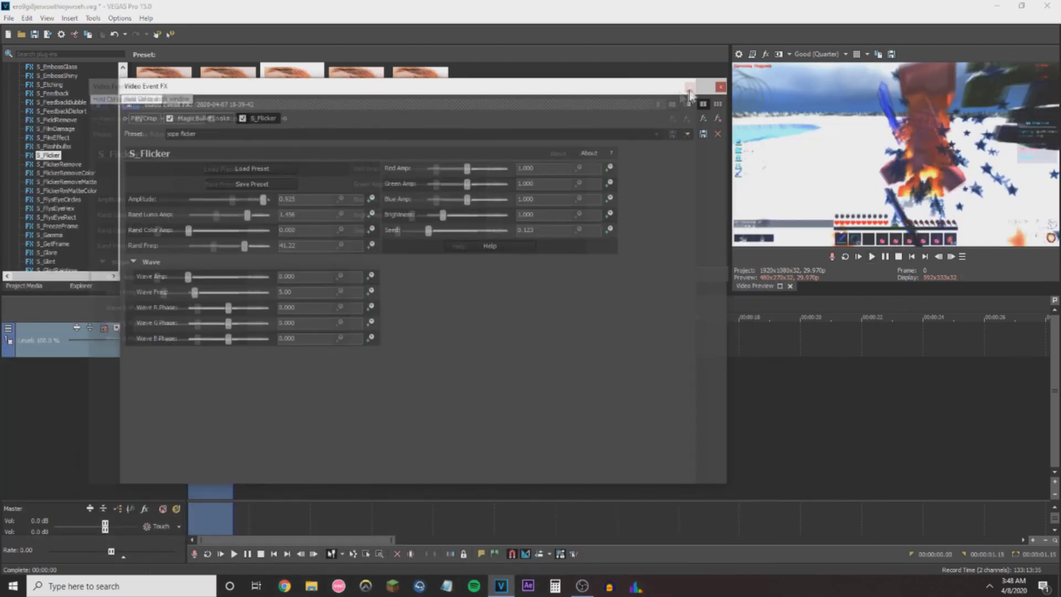
Remove S_Flicker so only Magic Bullet Looks remains in the effects chain.
left_click_drag(860, 312, 730, 83)
left_click(736, 115)
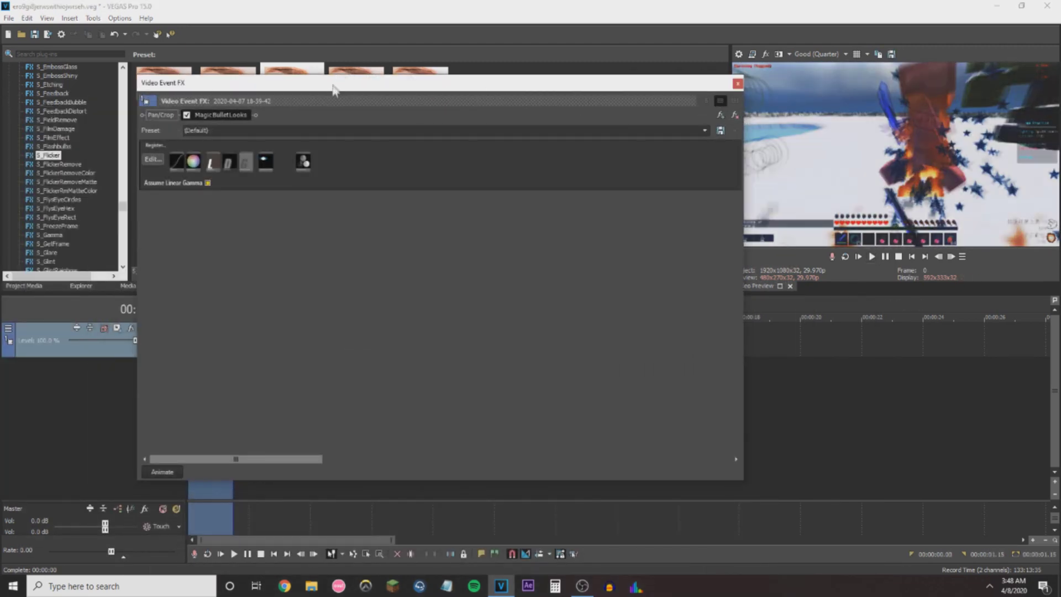
mouse_move(336, 80)
left_mouse_down()
mouse_move(489, 64)
mouse_move(324, 117)
left_mouse_up()
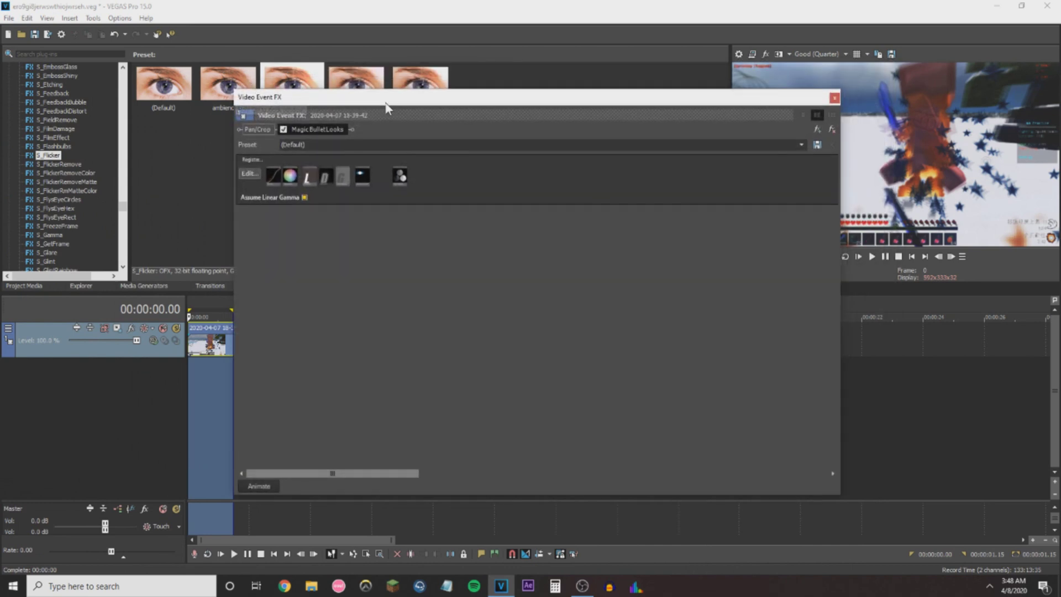